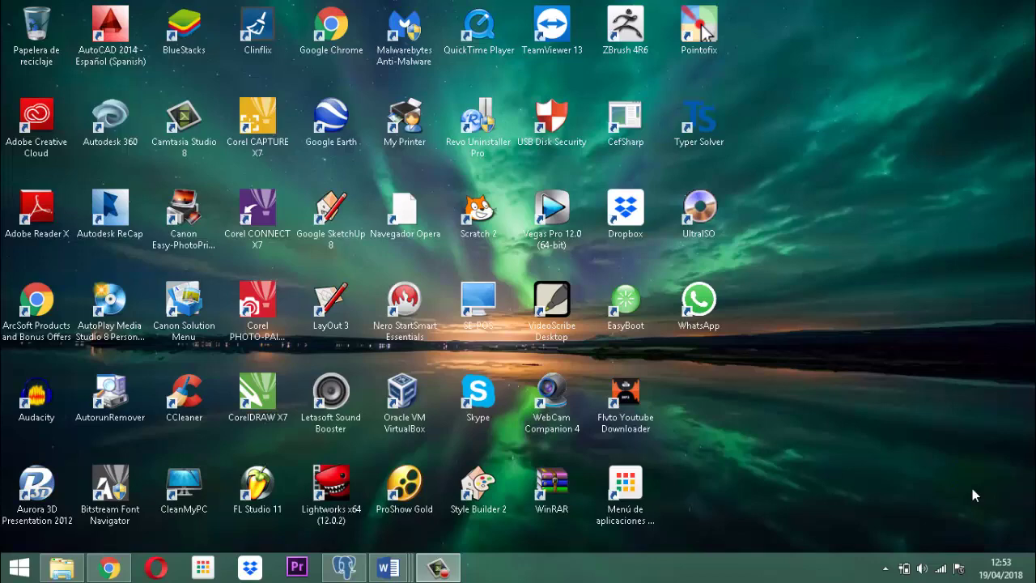
Switch to Chrome, preview the CANICROSS text advert in all sizes, and close the preview.
{"action": "left_click", "coordinate": [973, 489]}
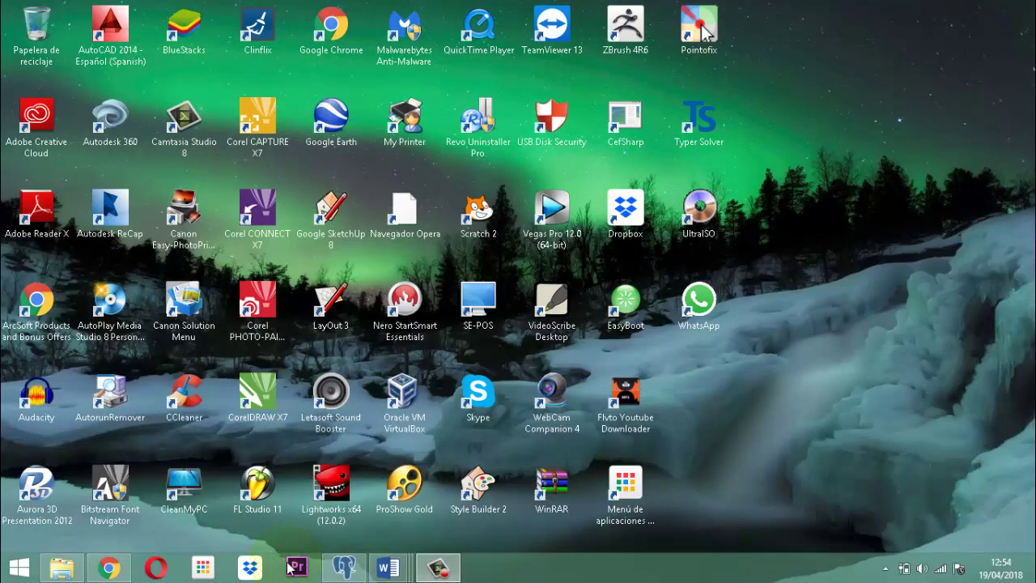
{"action": "left_click", "coordinate": [108, 565]}
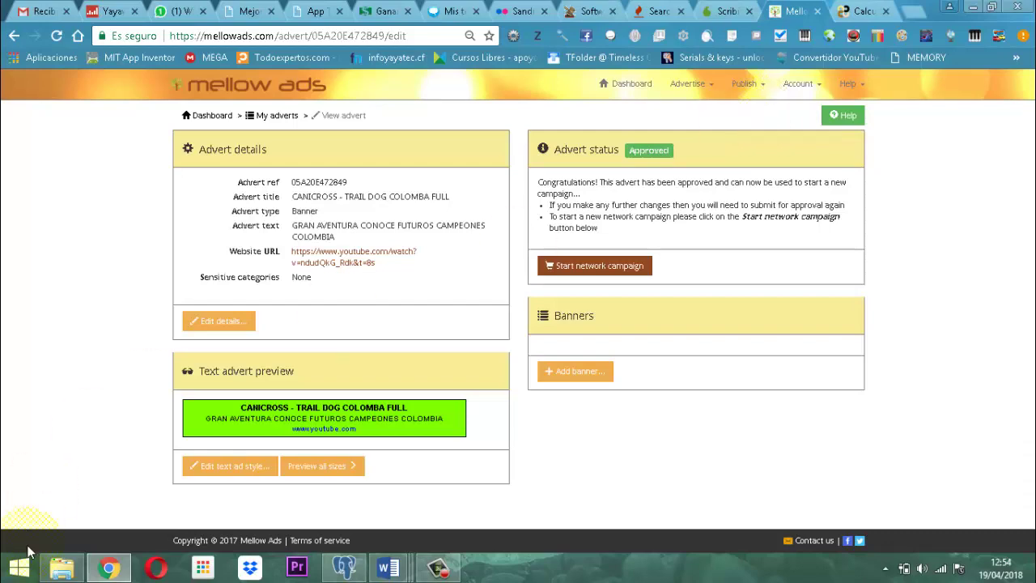
{"action": "left_click", "coordinate": [339, 468]}
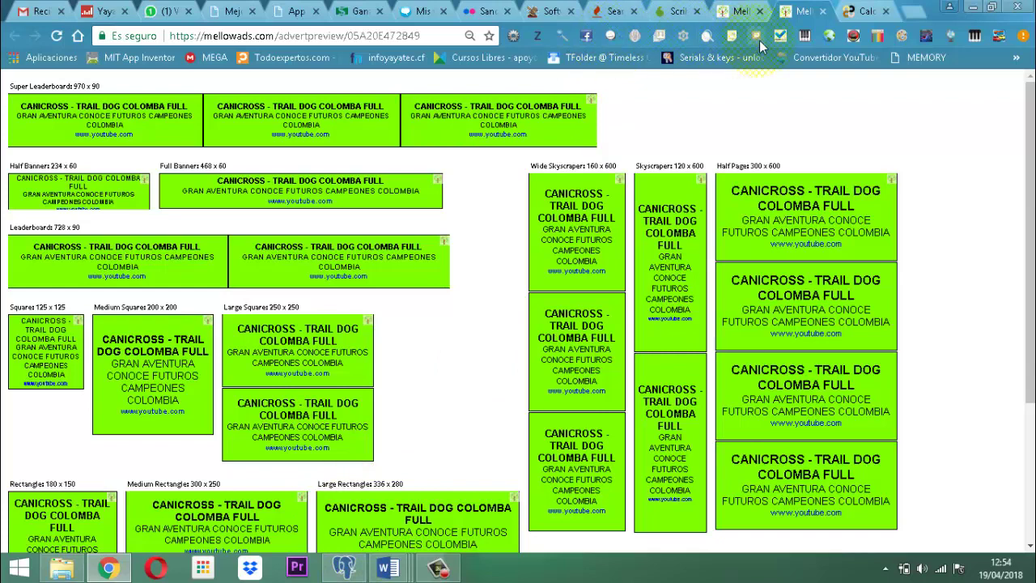
{"action": "left_click", "coordinate": [822, 11]}
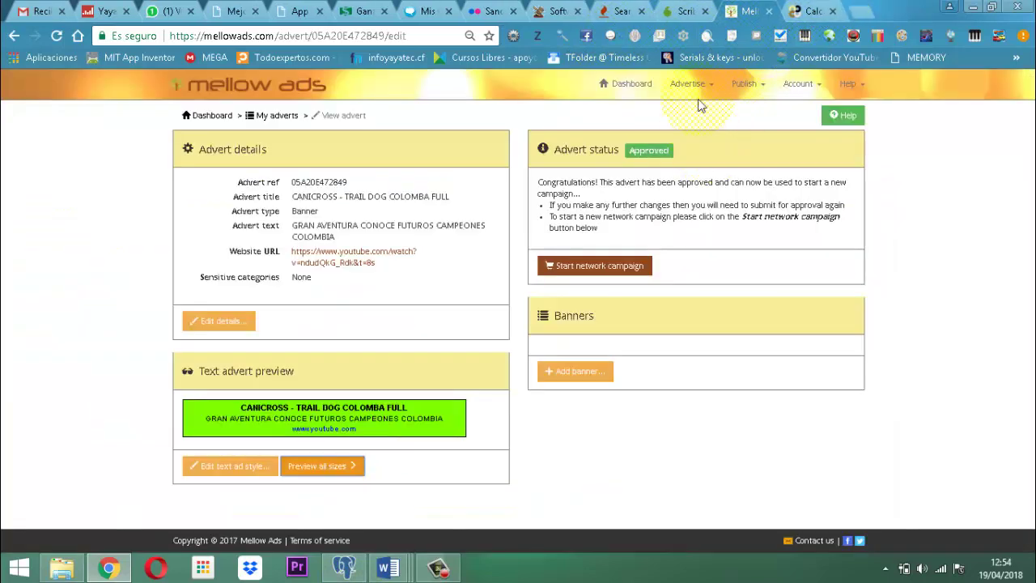
Open the Mellow Ads banner network and browse the ad spaces on its first three result pages.
{"action": "left_click", "coordinate": [721, 92]}
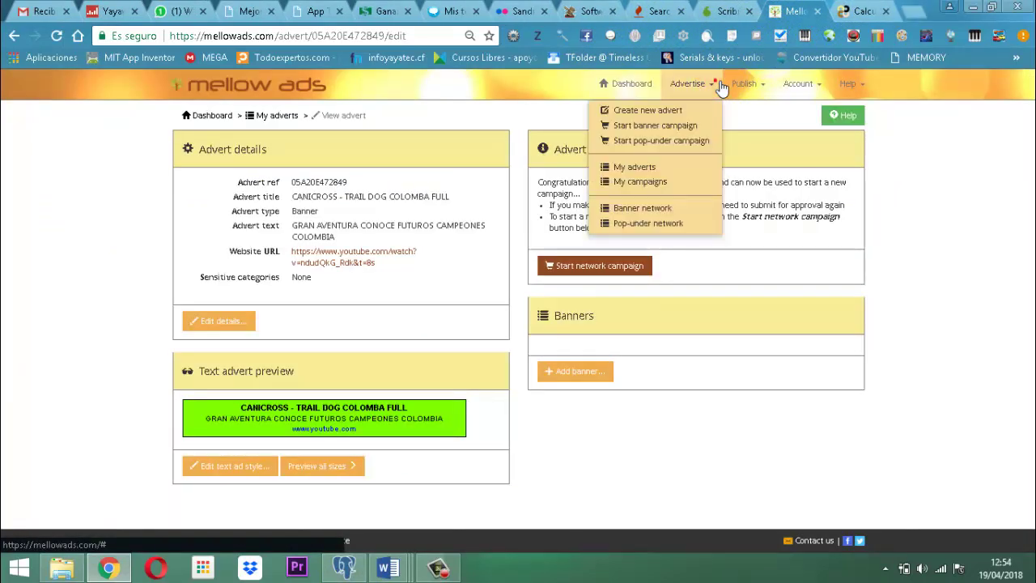
{"action": "left_click", "coordinate": [641, 205]}
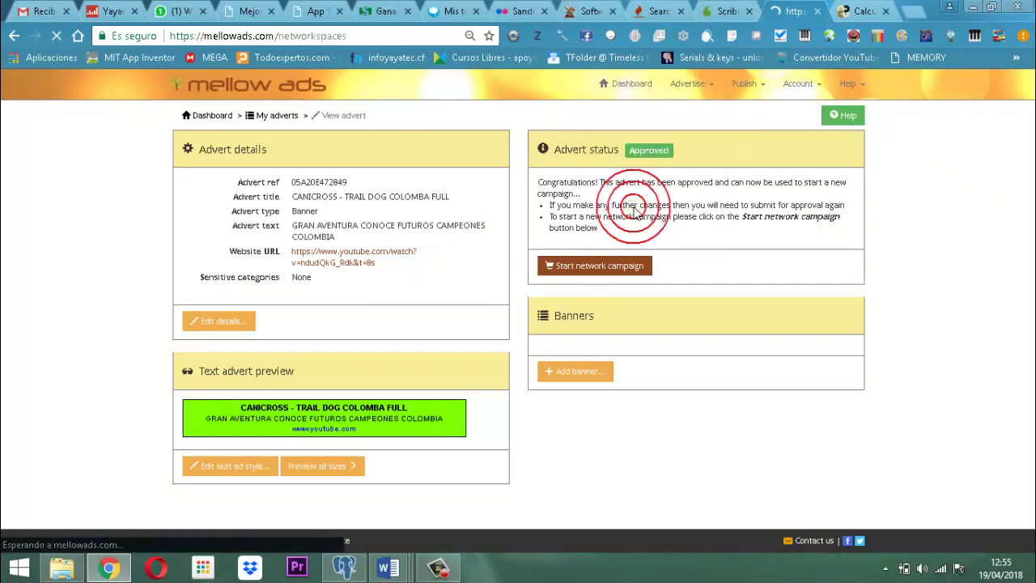
{"action": "scroll", "coordinate": [202, 365], "scroll_direction": "down", "scroll_amount": 3}
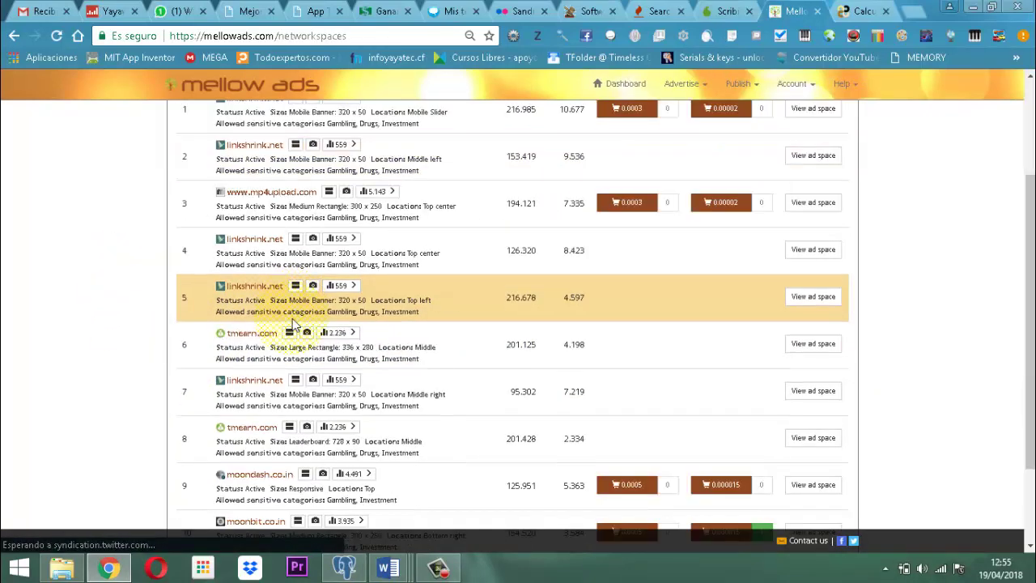
{"action": "left_click", "coordinate": [663, 458]}
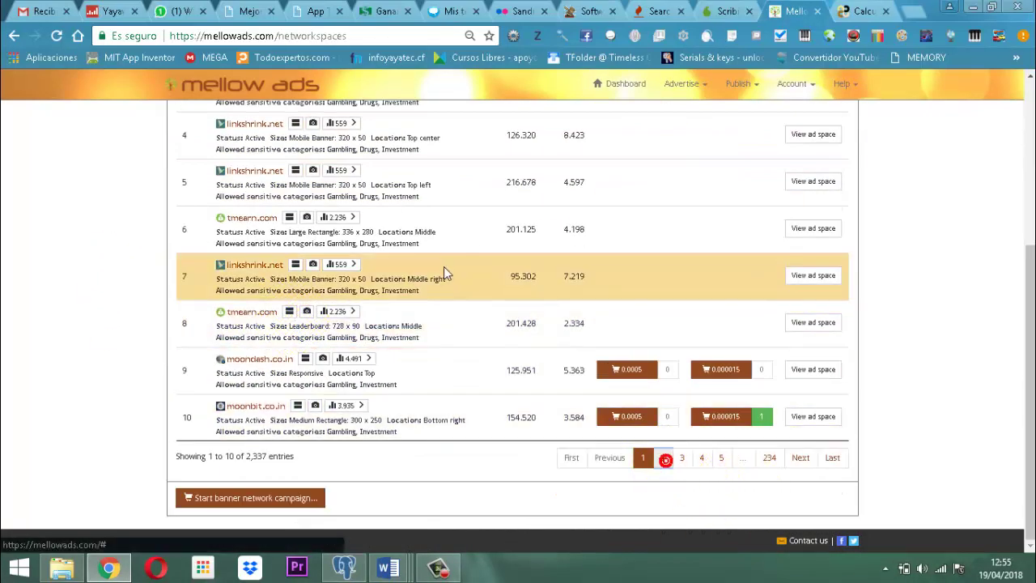
{"action": "scroll", "coordinate": [512, 390], "scroll_direction": "up", "scroll_amount": 3}
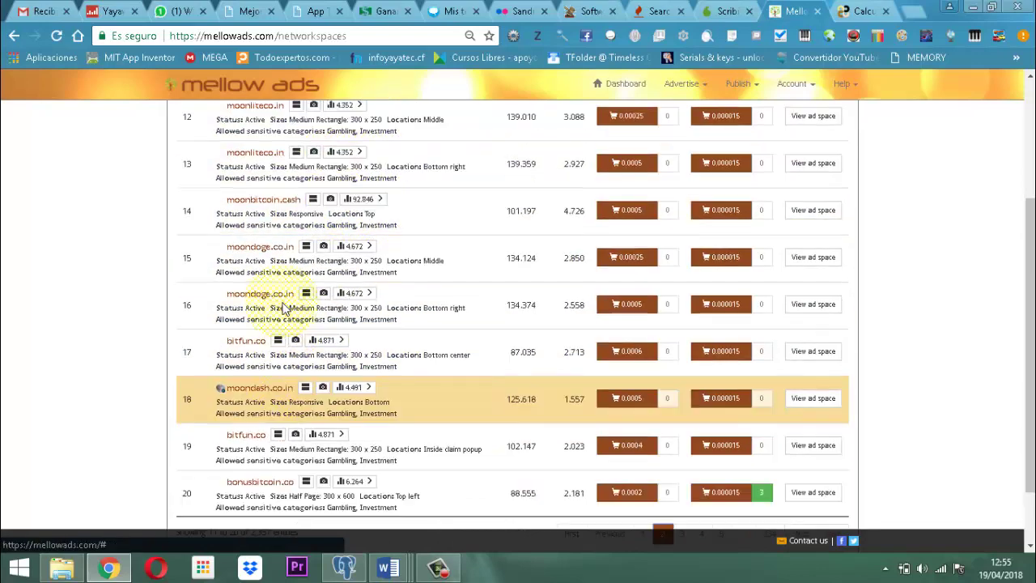
{"action": "scroll", "coordinate": [513, 390], "scroll_direction": "down", "scroll_amount": 3}
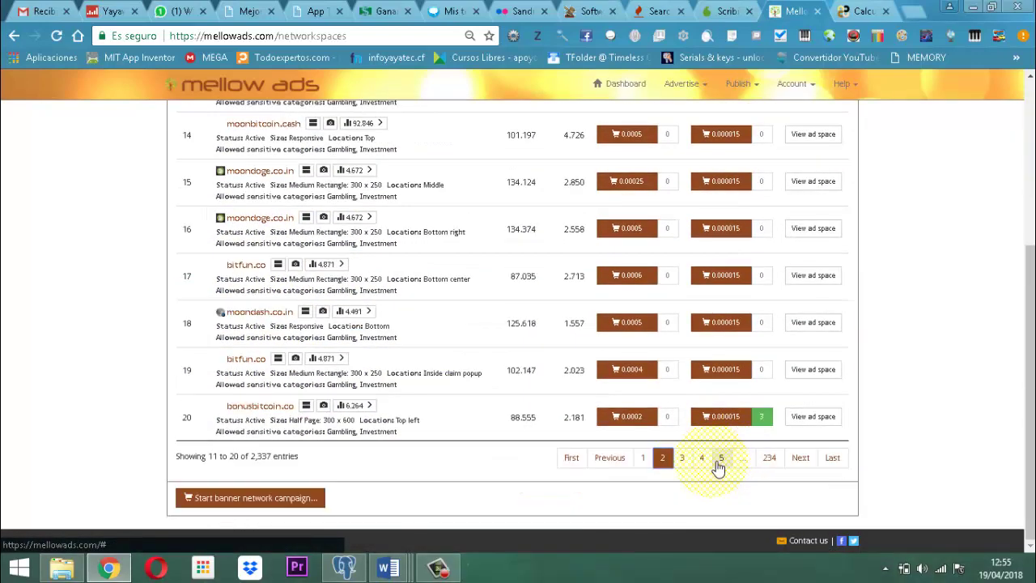
{"action": "left_click", "coordinate": [684, 459]}
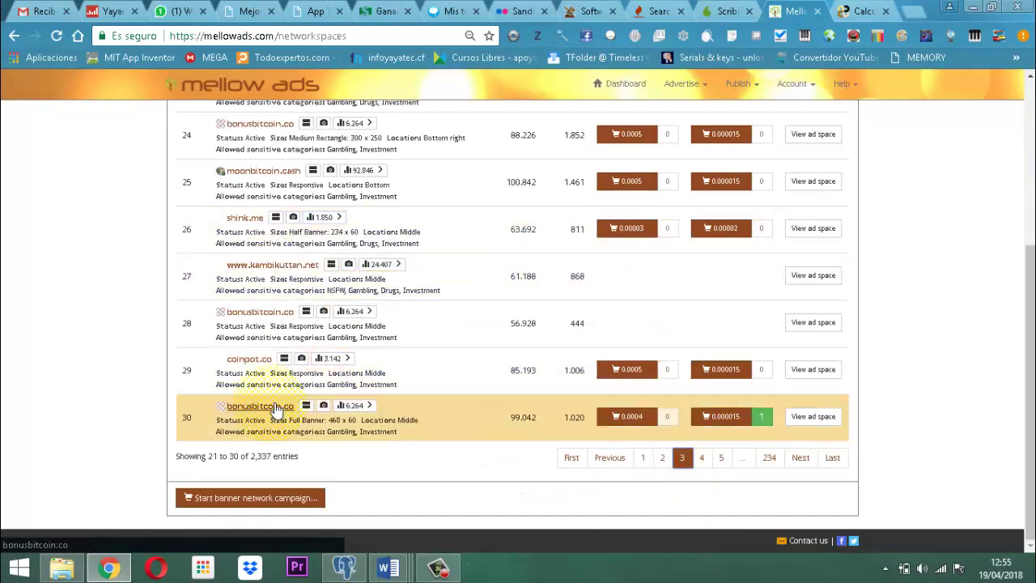
Sign out of the Mellow Ads account.
{"action": "scroll", "coordinate": [336, 357], "scroll_direction": "up", "scroll_amount": 2}
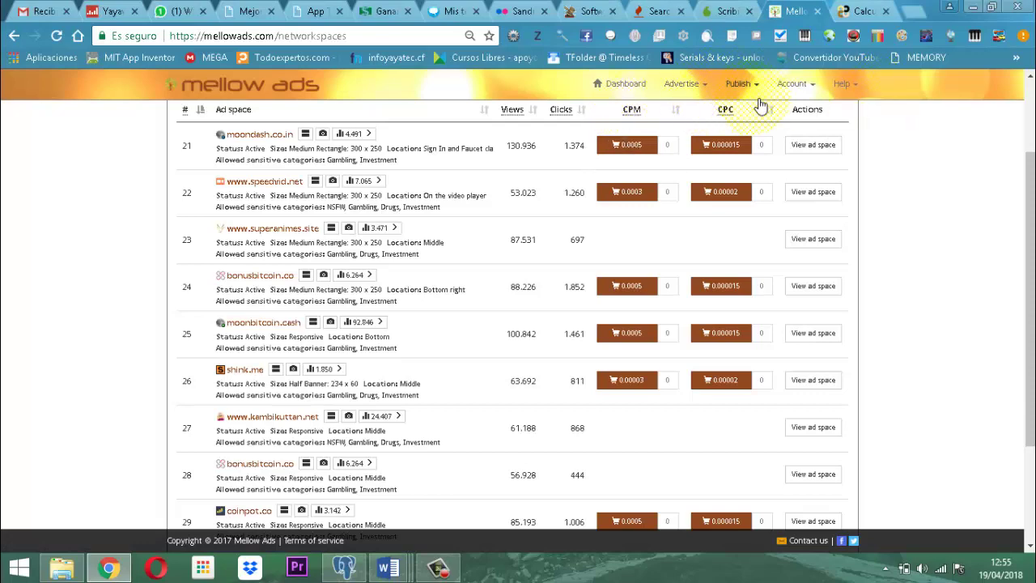
{"action": "left_click", "coordinate": [822, 88]}
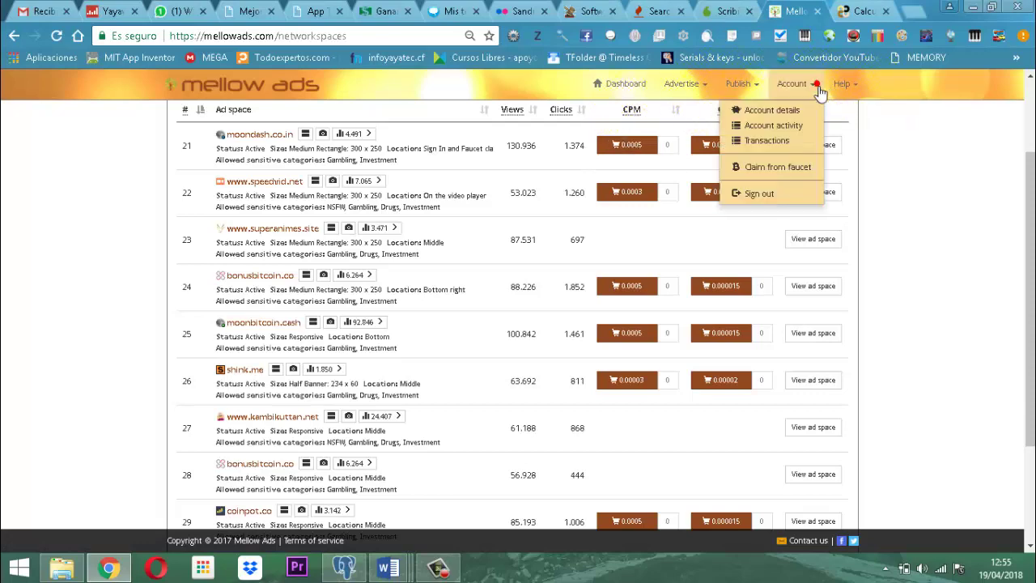
{"action": "left_click", "coordinate": [757, 195]}
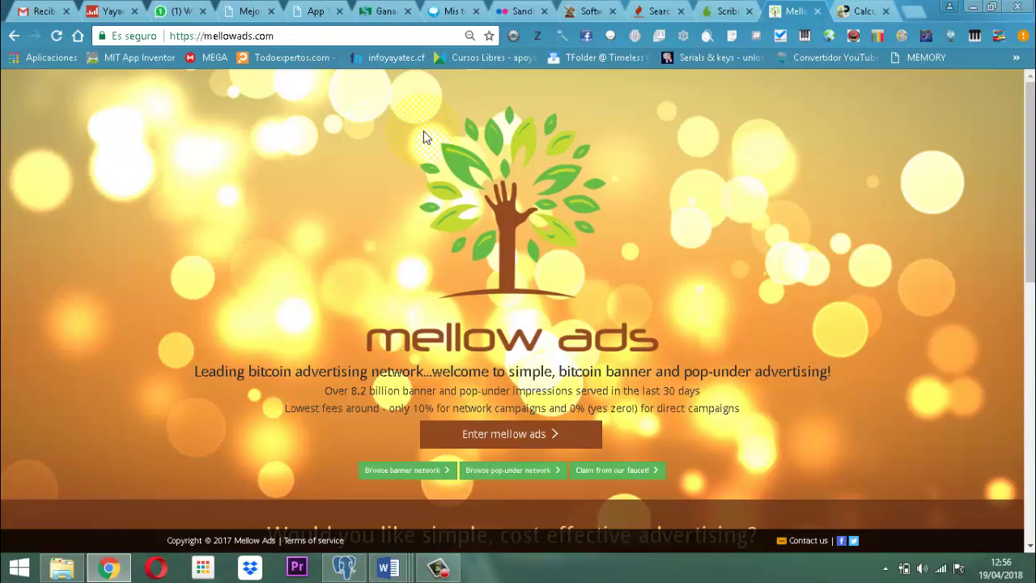
Go to the CoinMill Bitcoin calculator and convert 0.000005 BTC into the other currencies.
{"action": "left_click", "coordinate": [865, 13]}
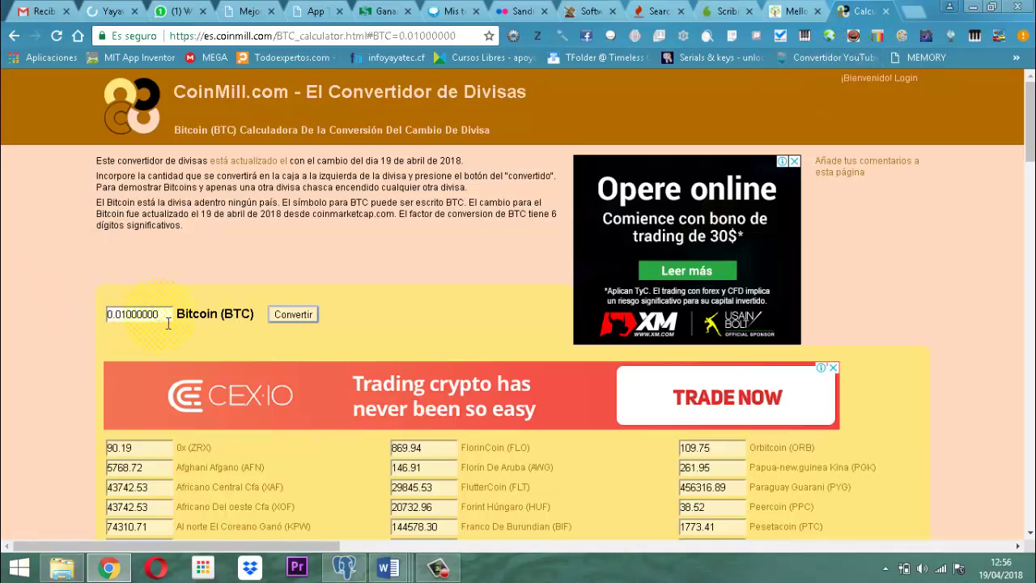
{"action": "left_click_drag", "start_coordinate": [169, 324], "coordinate": [105, 322]}
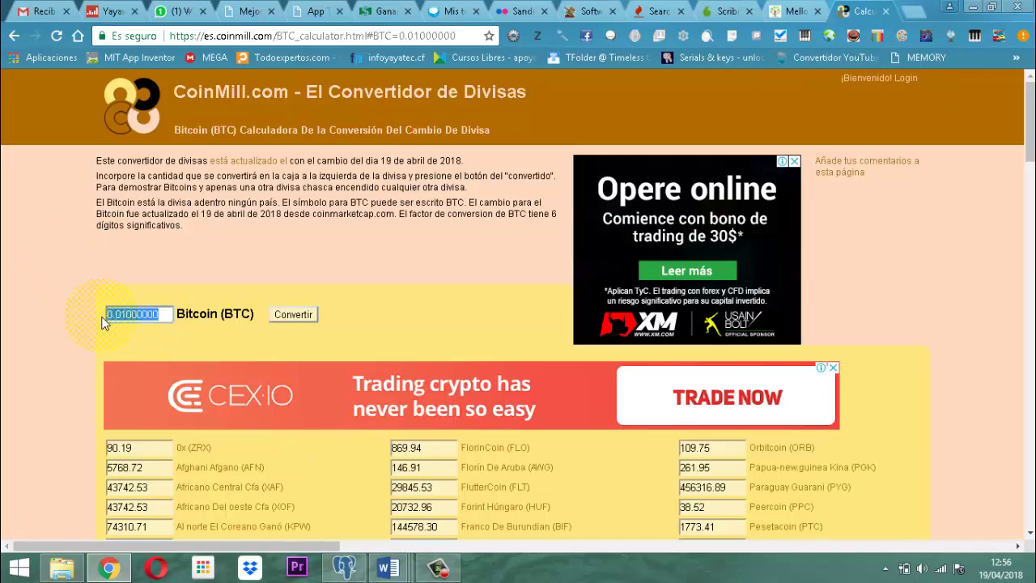
{"action": "type", "text": "0.00"}
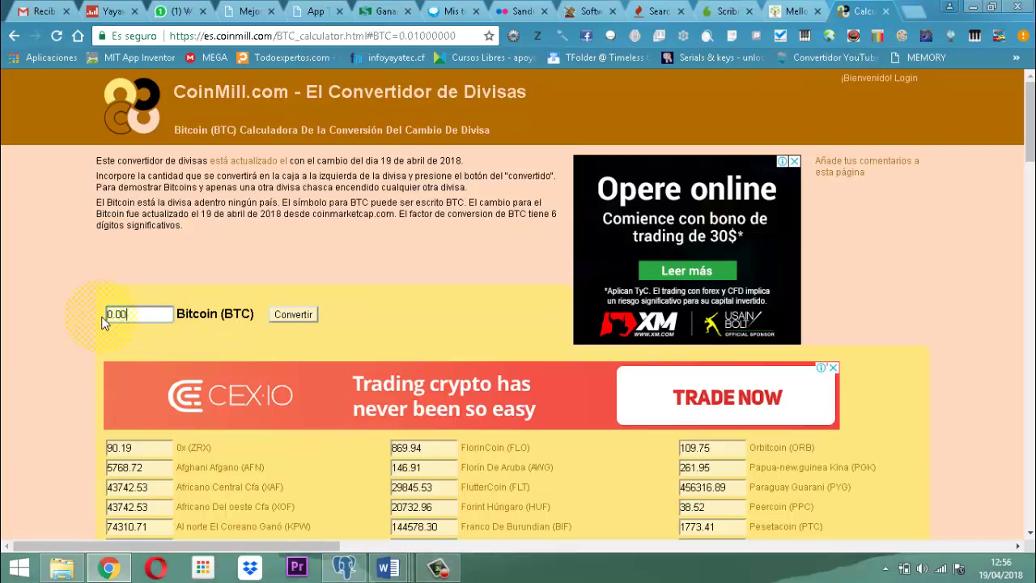
{"action": "type", "text": "0005"}
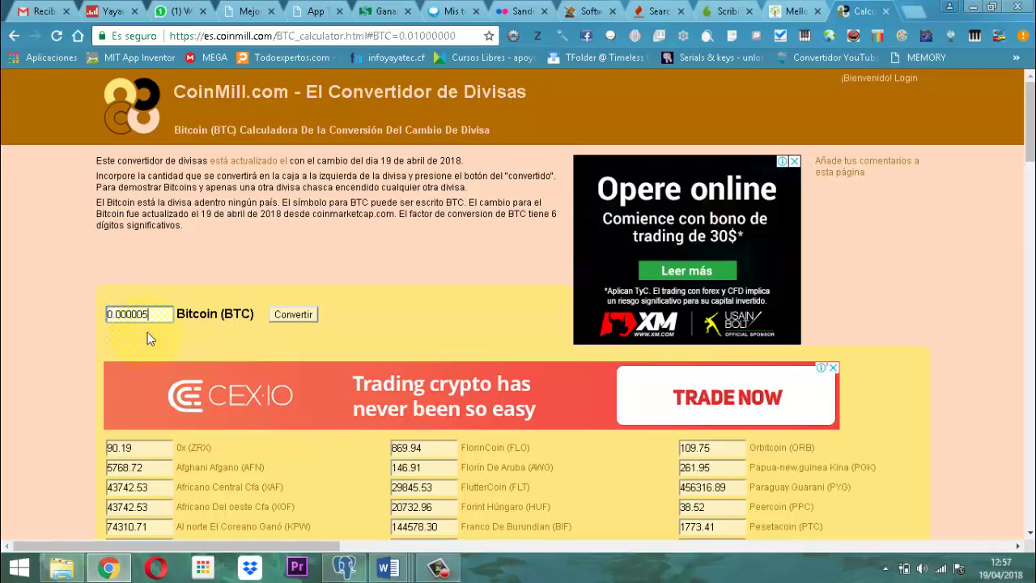
{"action": "left_click", "coordinate": [289, 318]}
{"action": "left_click", "coordinate": [289, 317]}
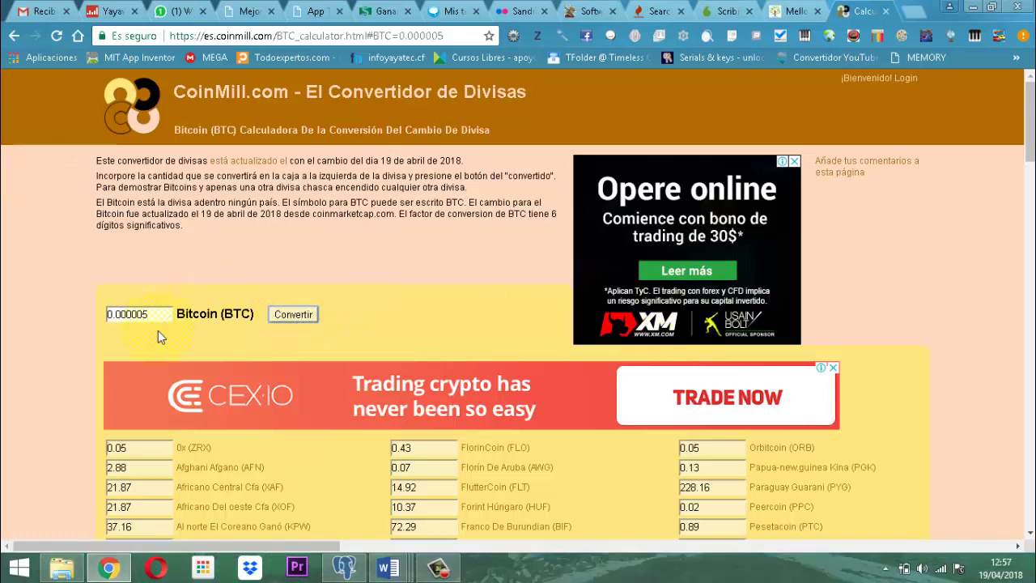
{"action": "left_click", "coordinate": [292, 314]}
Examine the currency equivalents of 0.000005 BTC, including the Colombian peso, and return to the amount field.
{"action": "scroll", "coordinate": [1030, 362], "scroll_direction": "down", "scroll_amount": 1}
{"action": "scroll", "coordinate": [1029, 363], "scroll_direction": "down", "scroll_amount": 2}
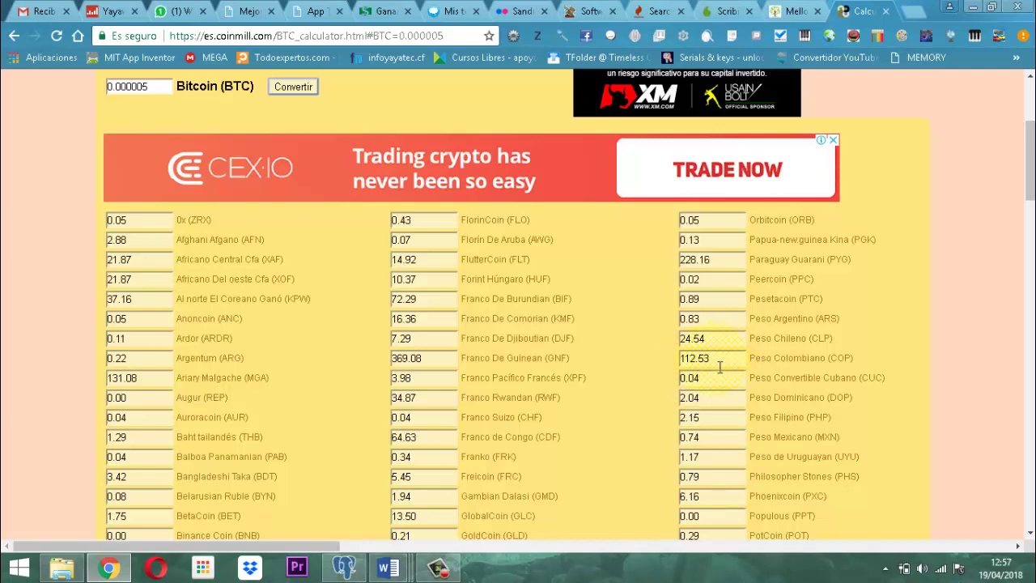
{"action": "scroll", "coordinate": [92, 397], "scroll_direction": "down", "scroll_amount": 5}
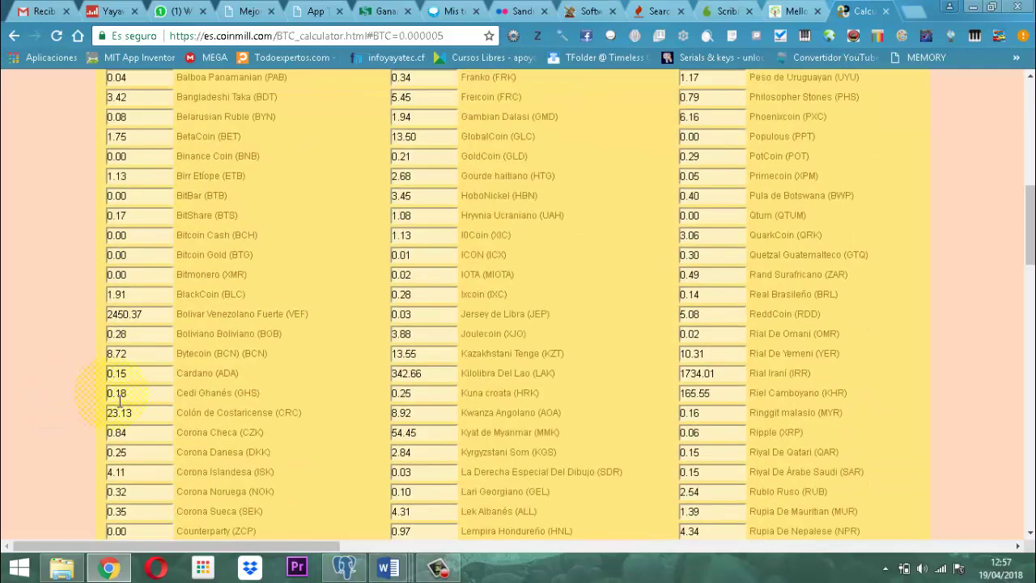
{"action": "scroll", "coordinate": [130, 401], "scroll_direction": "down", "scroll_amount": 3}
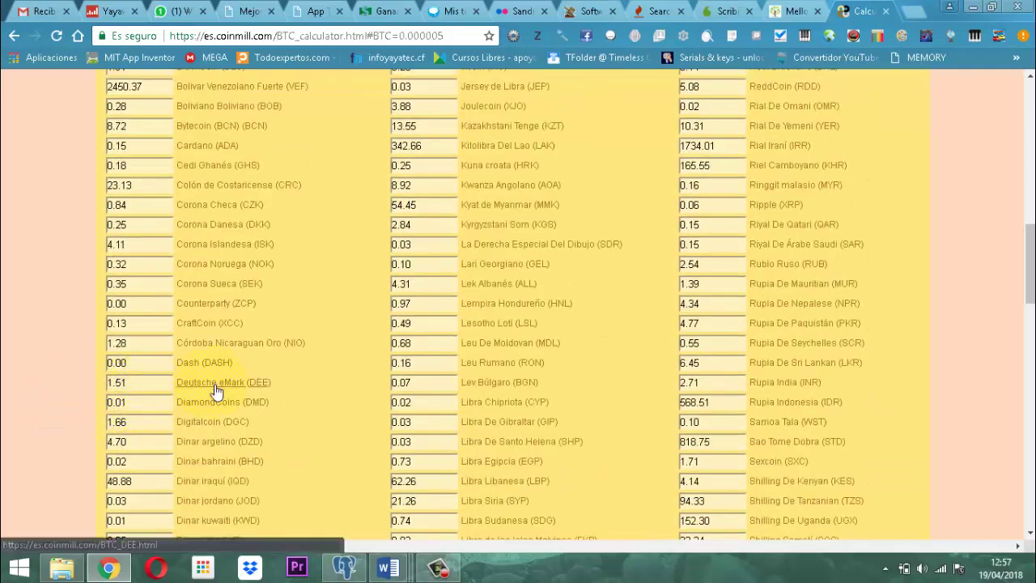
{"action": "scroll", "coordinate": [235, 398], "scroll_direction": "down", "scroll_amount": 2}
{"action": "scroll", "coordinate": [241, 400], "scroll_direction": "down", "scroll_amount": 1}
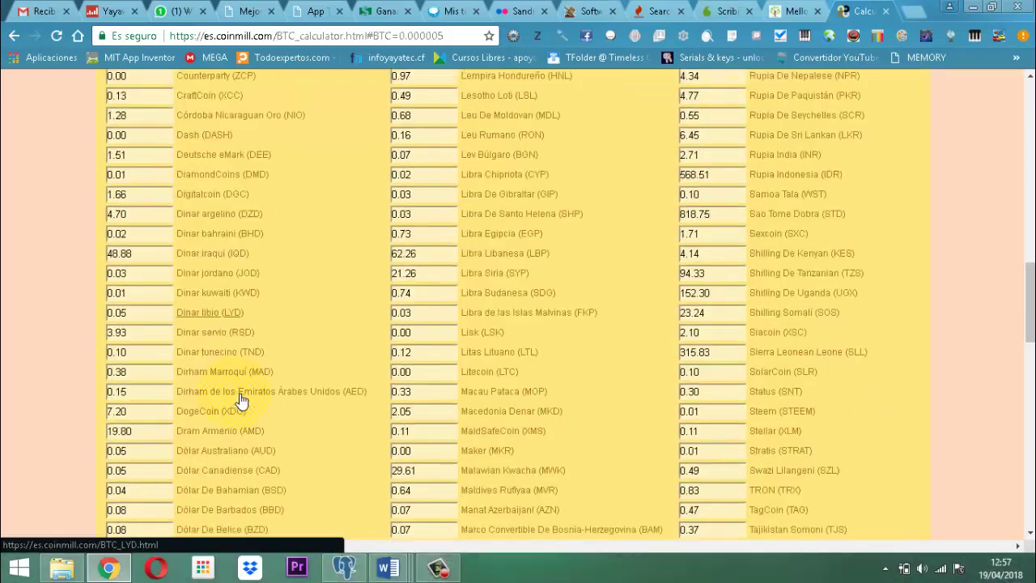
{"action": "scroll", "coordinate": [240, 400], "scroll_direction": "up", "scroll_amount": 9}
{"action": "scroll", "coordinate": [241, 400], "scroll_direction": "up", "scroll_amount": 5}
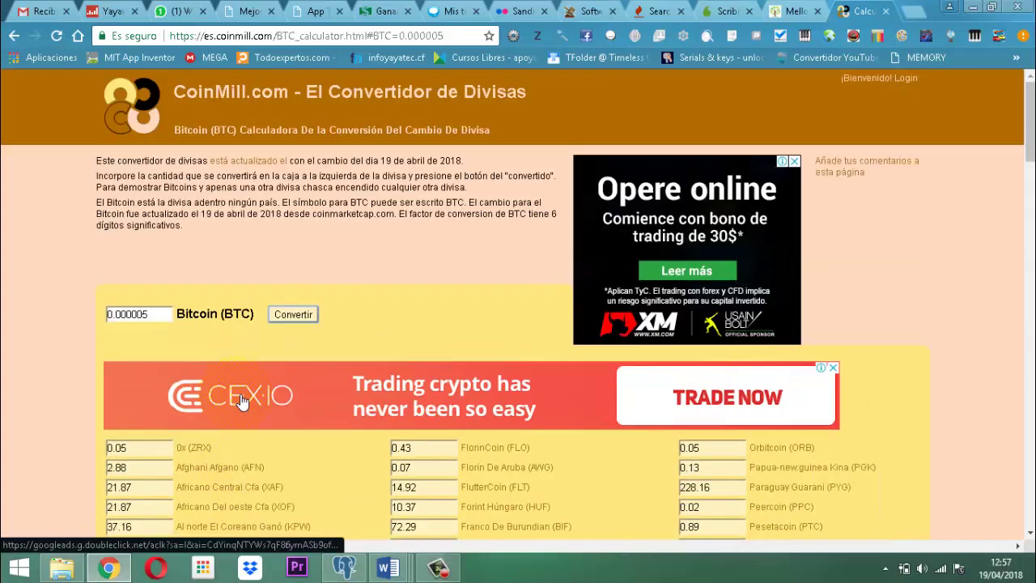
Set the Bitcoin amount to 0.01 BTC and convert it into the other currencies.
{"action": "left_click", "coordinate": [142, 314]}
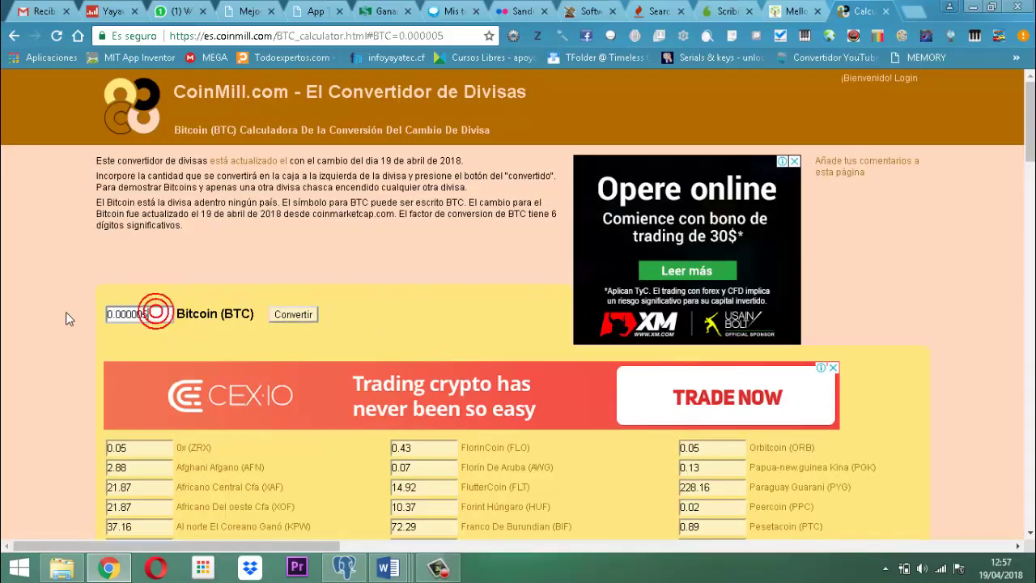
{"action": "double_click", "coordinate": [158, 315]}
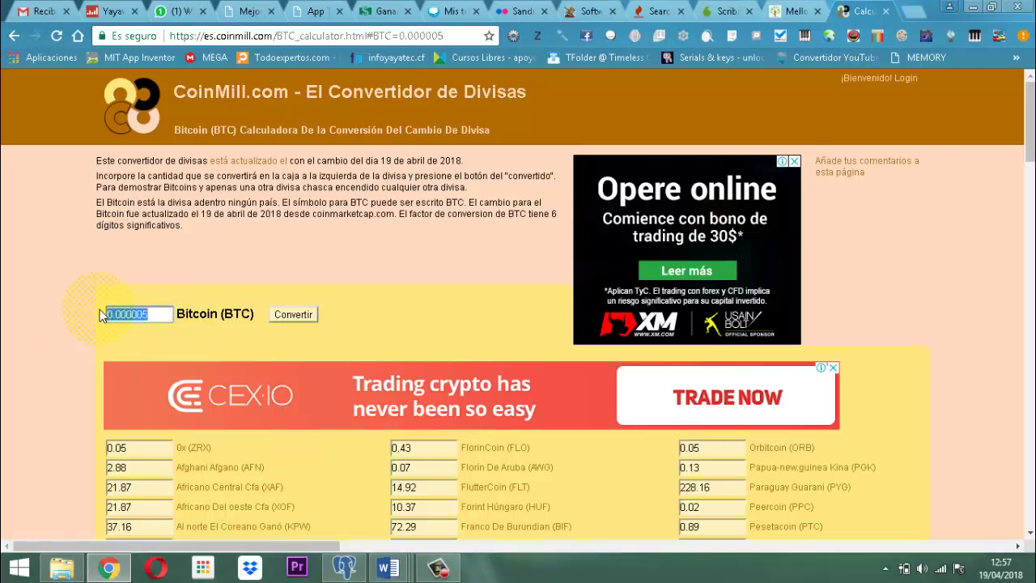
{"action": "type", "text": "01"}
{"action": "left_click", "coordinate": [281, 315]}
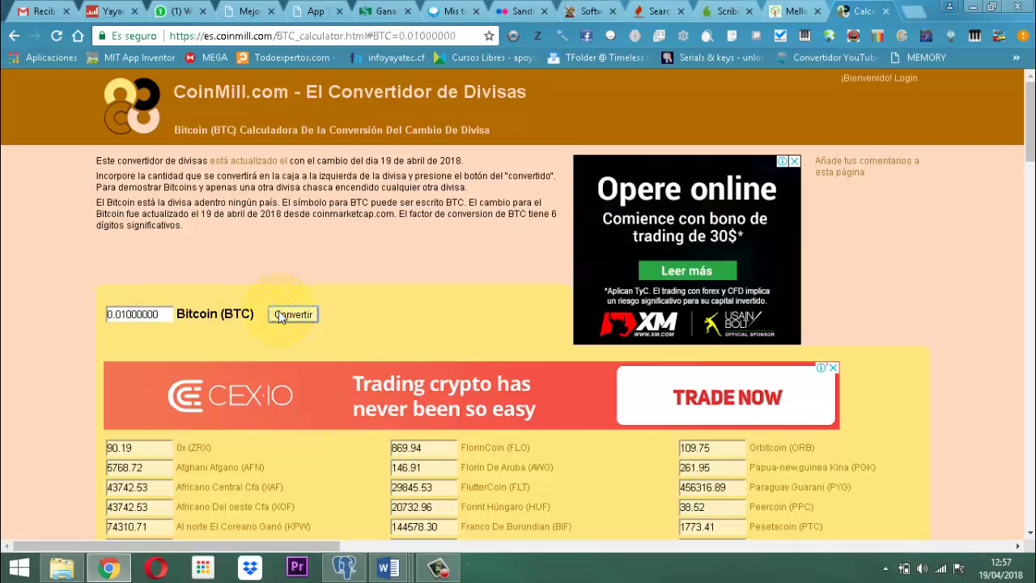
Examine the equivalents of 0.01 BTC in the currency list, including the Colombian peso and the US dollar.
{"action": "scroll", "coordinate": [185, 417], "scroll_direction": "down", "scroll_amount": 4}
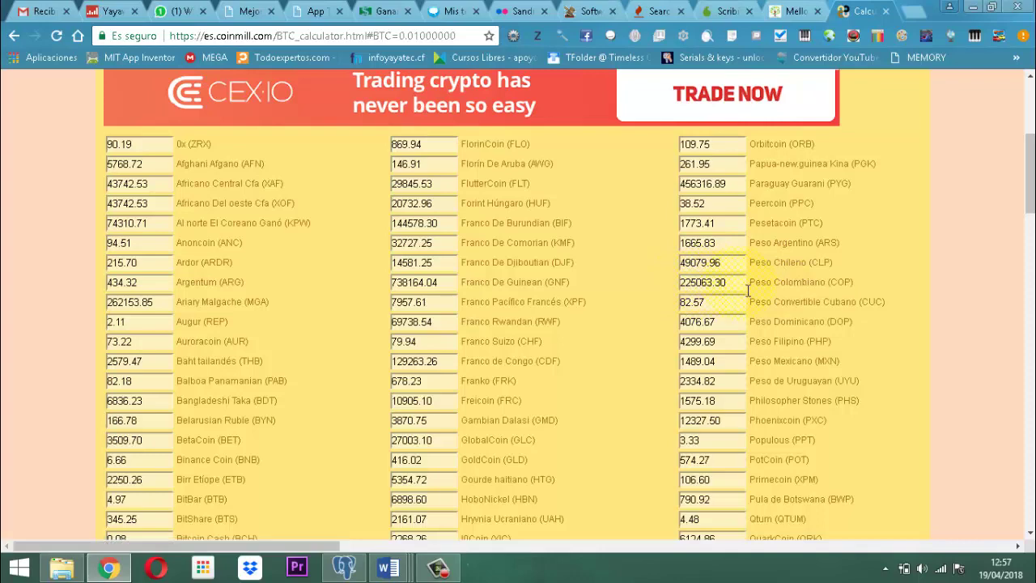
{"action": "scroll", "coordinate": [130, 417], "scroll_direction": "down", "scroll_amount": 4}
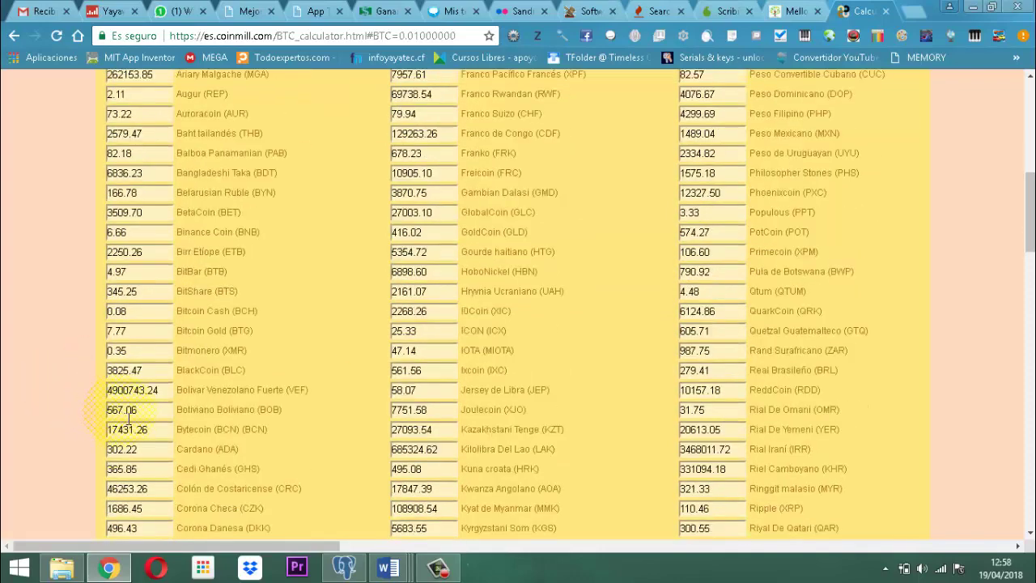
{"action": "scroll", "coordinate": [138, 422], "scroll_direction": "down", "scroll_amount": 1}
{"action": "scroll", "coordinate": [142, 428], "scroll_direction": "down", "scroll_amount": 1}
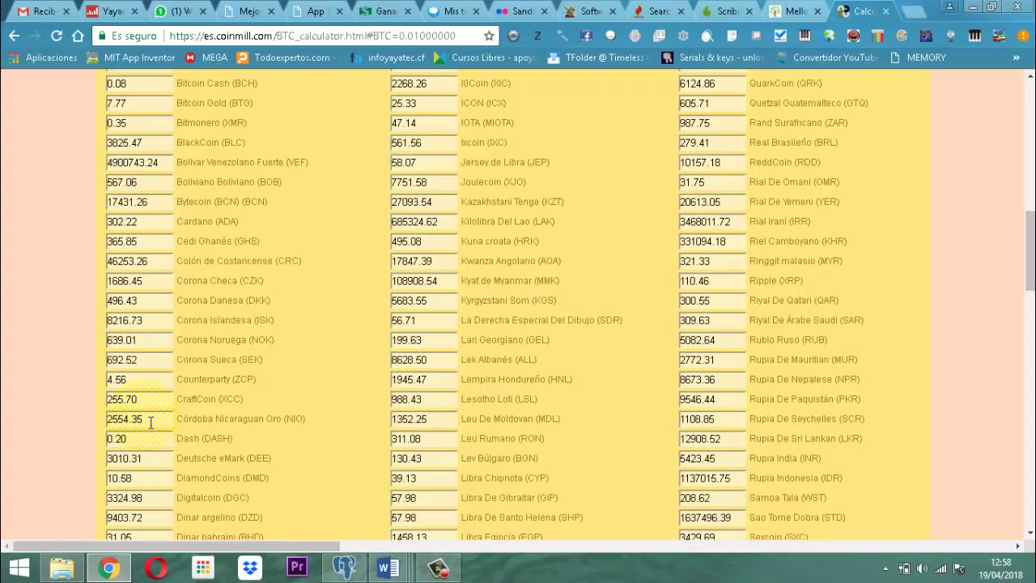
{"action": "scroll", "coordinate": [243, 347], "scroll_direction": "down", "scroll_amount": 4}
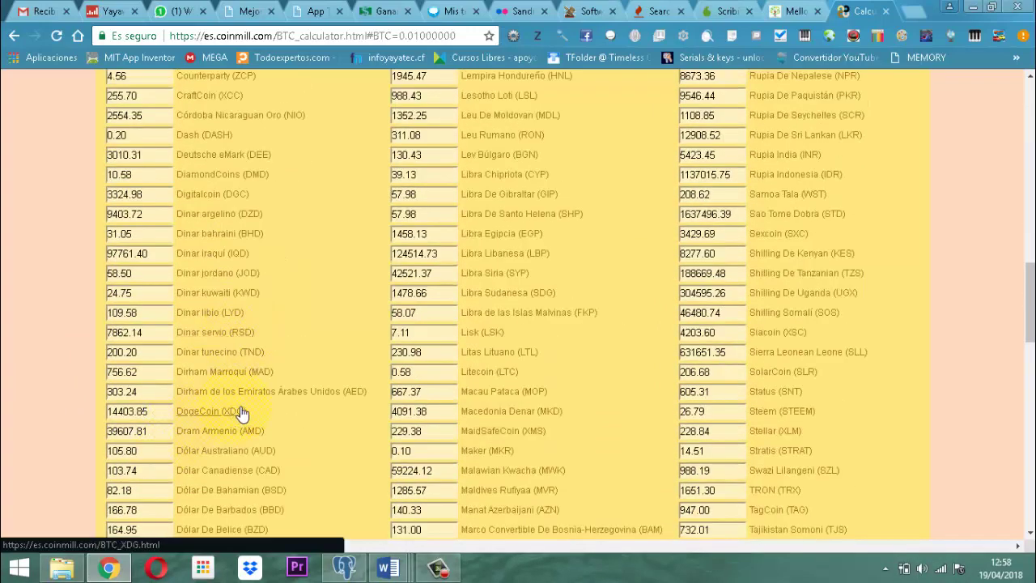
{"action": "scroll", "coordinate": [259, 405], "scroll_direction": "down", "scroll_amount": 3}
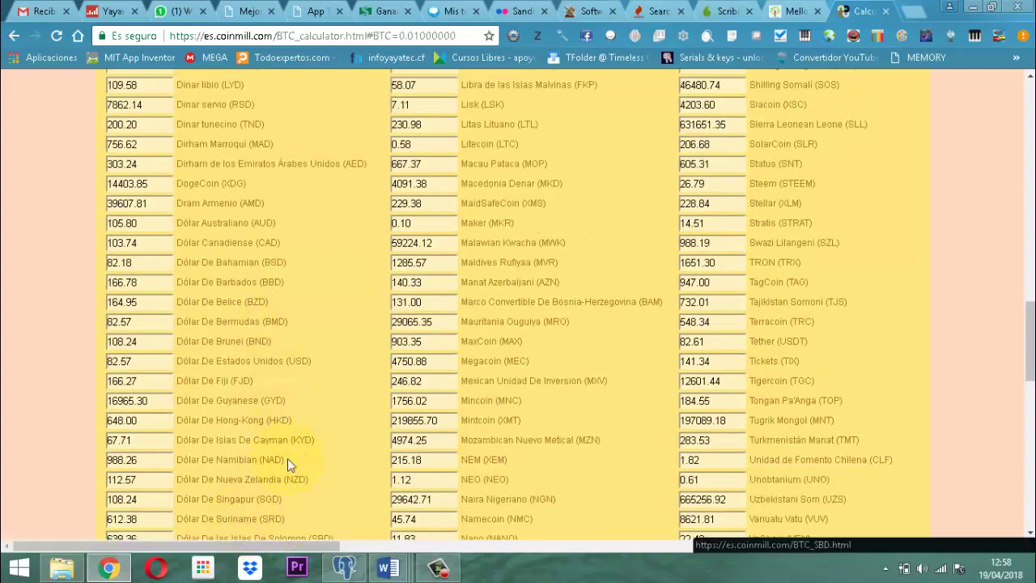
{"action": "scroll", "coordinate": [287, 458], "scroll_direction": "down", "scroll_amount": 3}
{"action": "scroll", "coordinate": [264, 405], "scroll_direction": "up", "scroll_amount": 2}
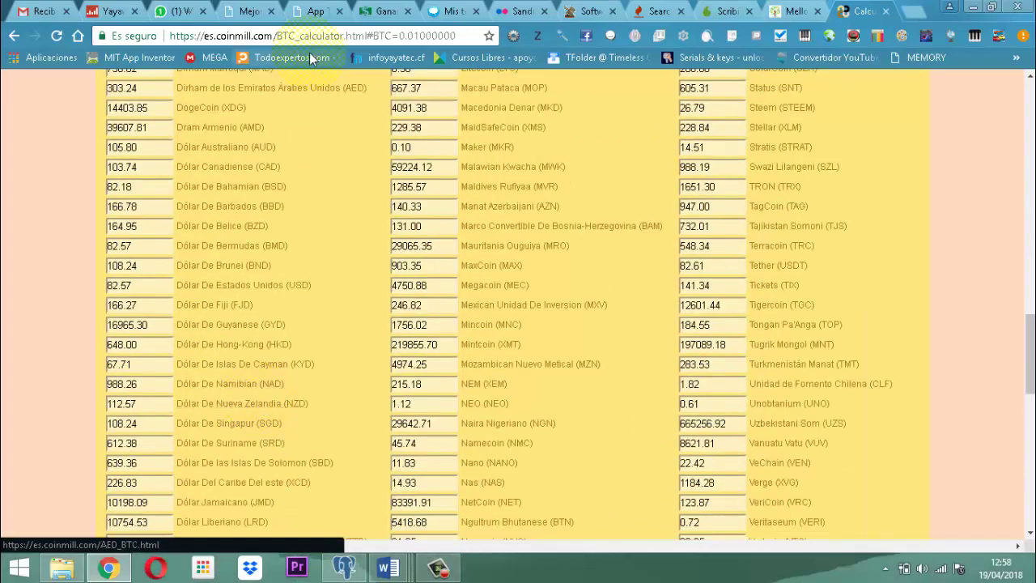
{"action": "scroll", "coordinate": [290, 113], "scroll_direction": "down", "scroll_amount": 2}
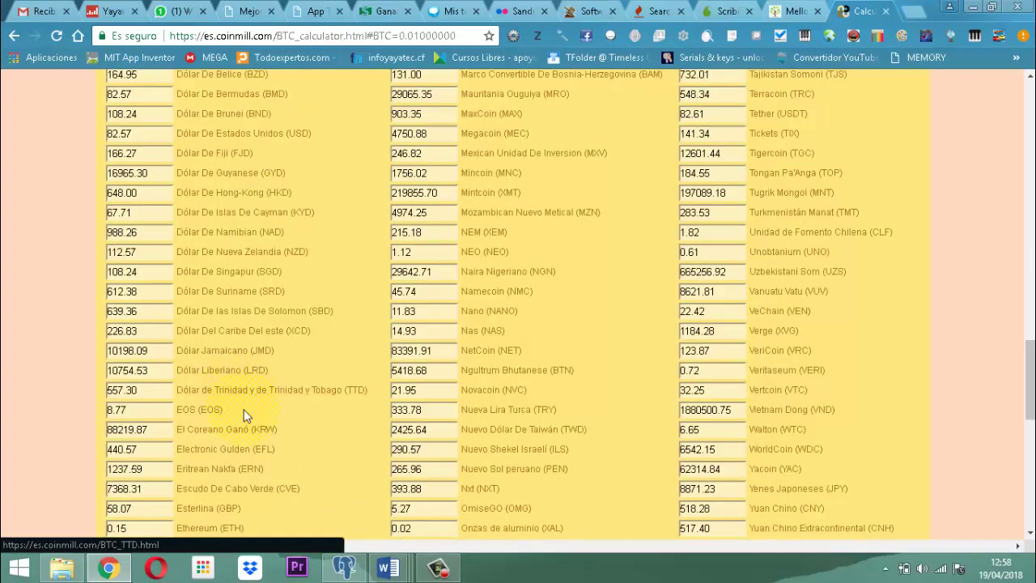
{"action": "scroll", "coordinate": [250, 404], "scroll_direction": "down", "scroll_amount": 4}
{"action": "scroll", "coordinate": [254, 288], "scroll_direction": "up", "scroll_amount": 3}
{"action": "scroll", "coordinate": [254, 283], "scroll_direction": "up", "scroll_amount": 4}
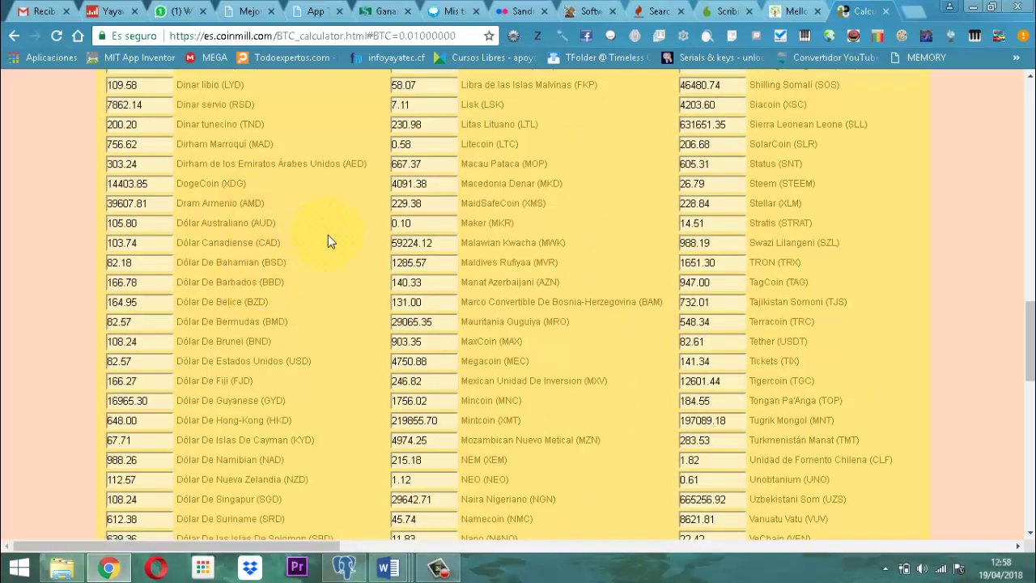
Look up the US dollar equivalent of 0.01 BTC in the currency list and return to the start of the page.
{"action": "scroll", "coordinate": [328, 241], "scroll_direction": "up", "scroll_amount": 4}
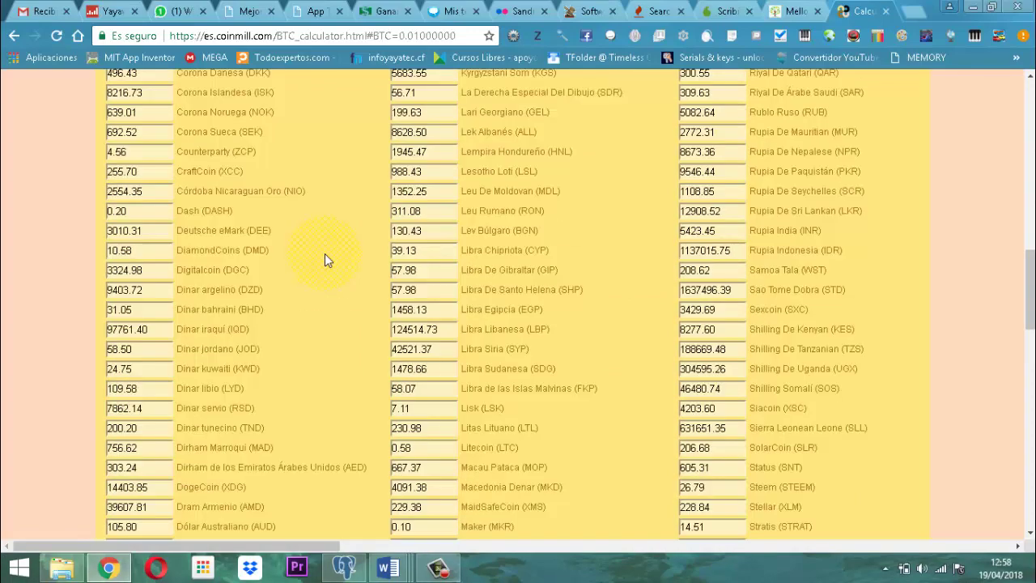
{"action": "scroll", "coordinate": [283, 217], "scroll_direction": "up", "scroll_amount": 1}
{"action": "scroll", "coordinate": [284, 217], "scroll_direction": "down", "scroll_amount": 4}
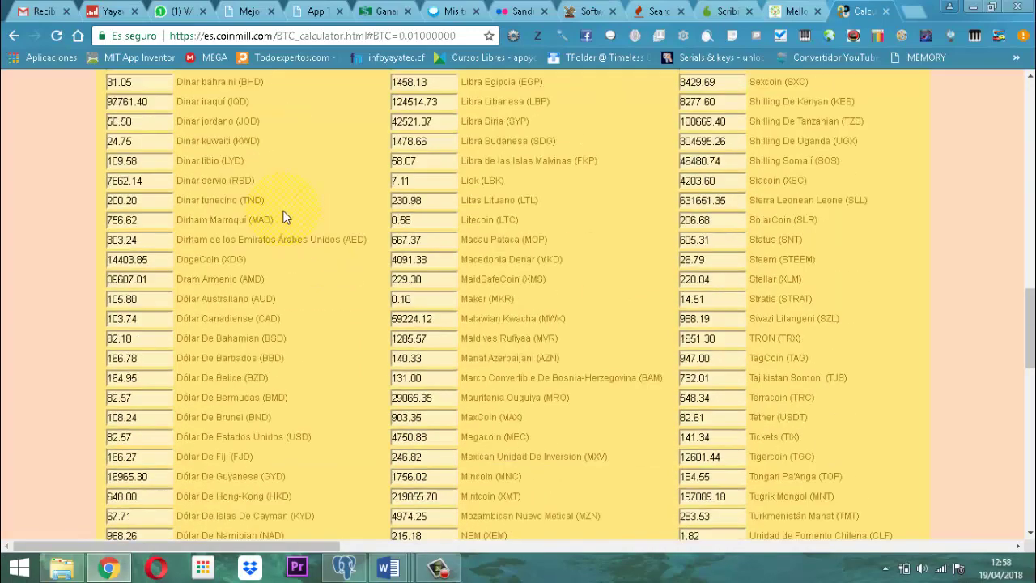
{"action": "scroll", "coordinate": [284, 217], "scroll_direction": "down", "scroll_amount": 1}
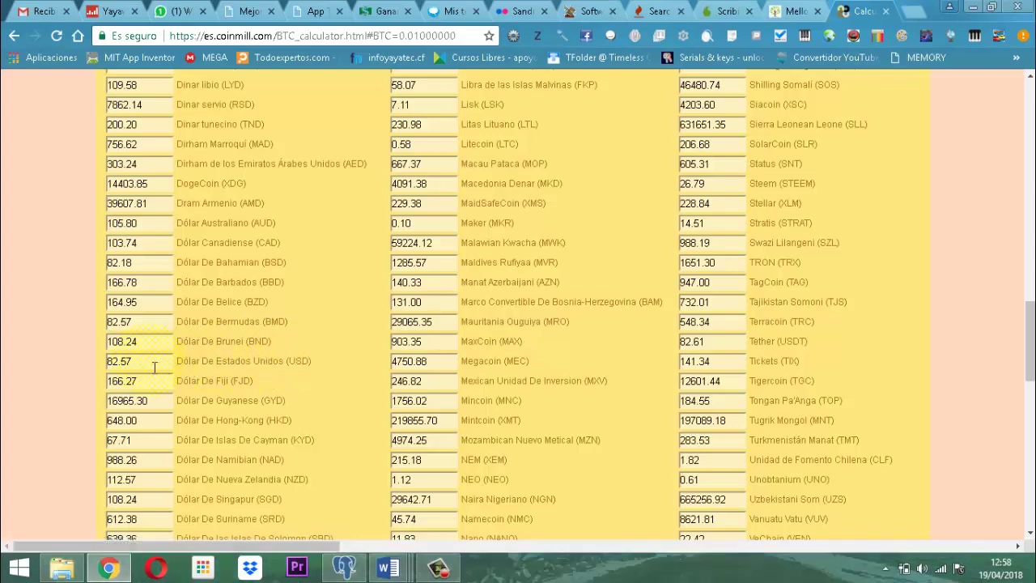
{"action": "scroll", "coordinate": [154, 367], "scroll_direction": "up", "scroll_amount": 15}
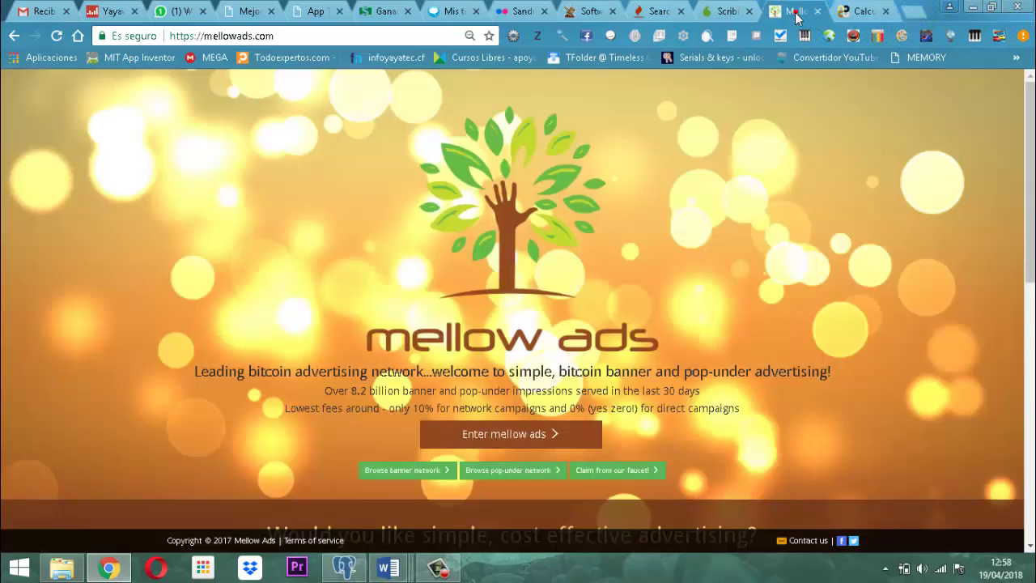
Switch to the Mellow Ads site, view the new advertiser and publisher registration form, and close it without registering.
{"action": "left_click", "coordinate": [795, 12]}
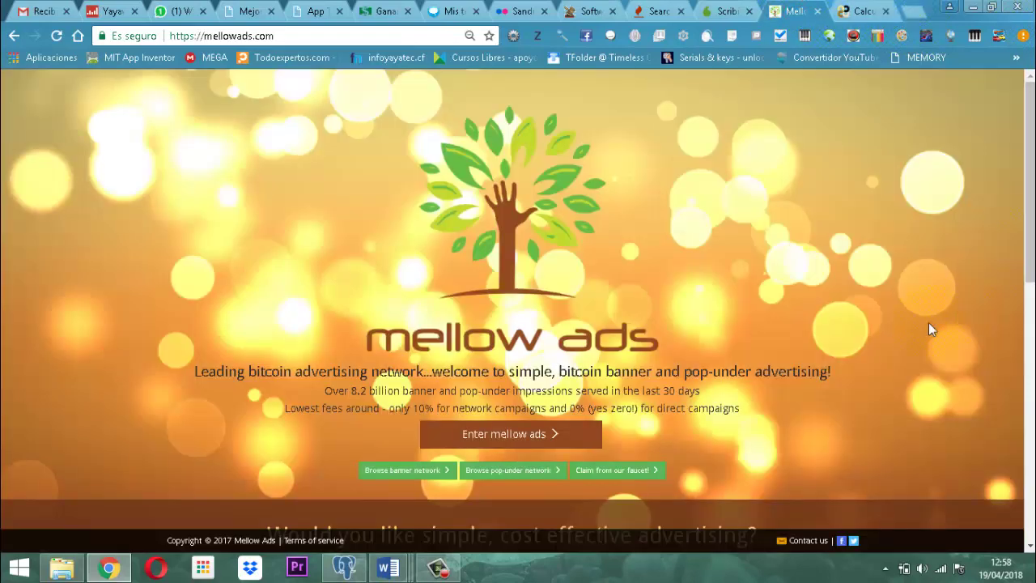
{"action": "left_click", "coordinate": [493, 429]}
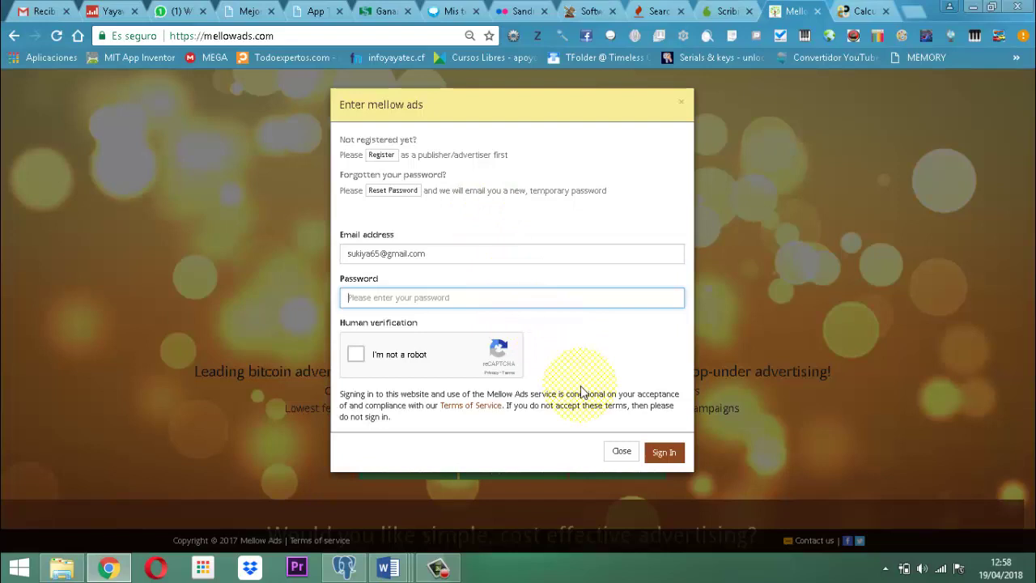
{"action": "left_click", "coordinate": [390, 157]}
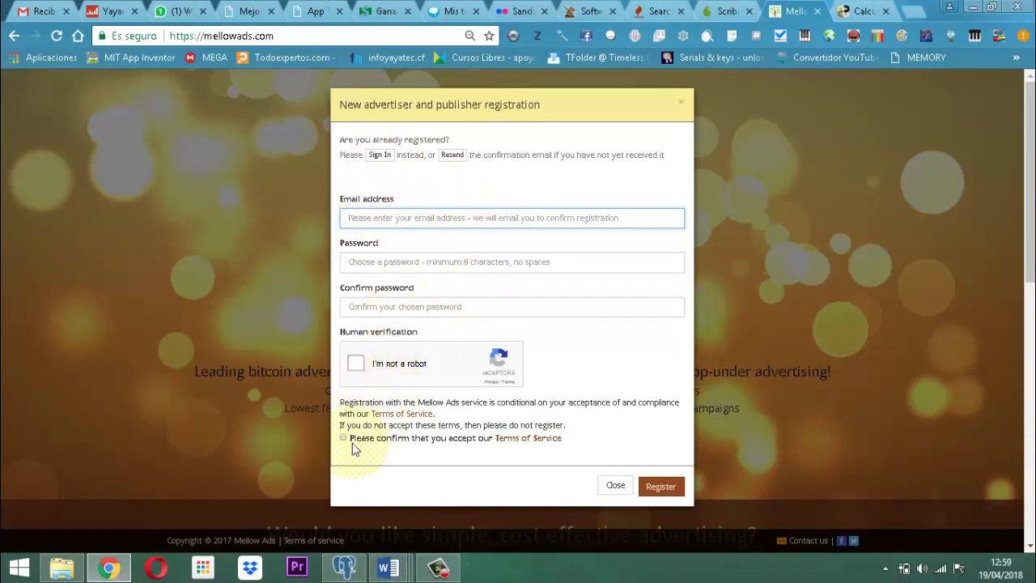
{"action": "left_click", "coordinate": [617, 488]}
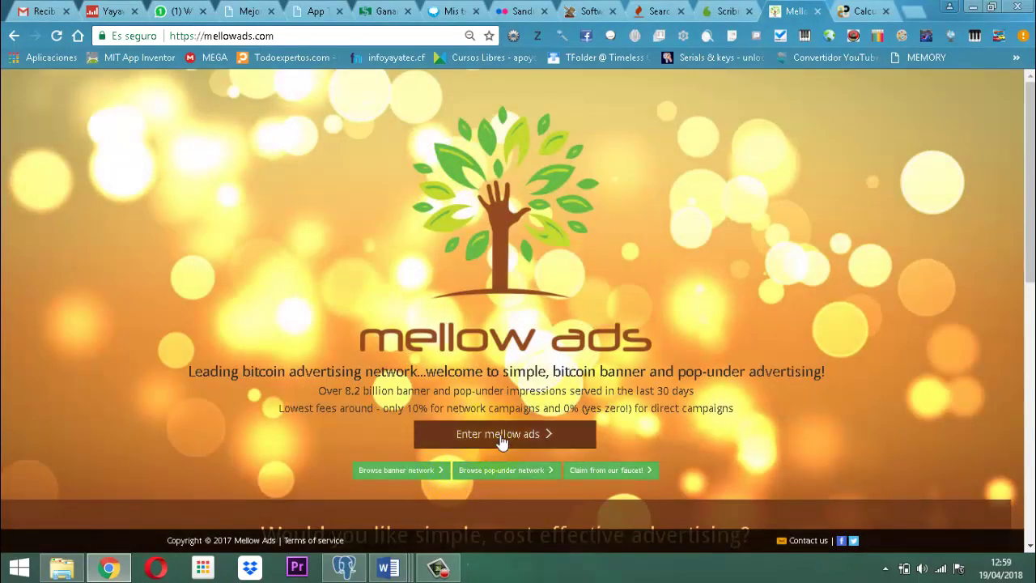
Sign in to Mellow Ads by entering the account password and completing the human verification.
{"action": "left_click", "coordinate": [500, 435]}
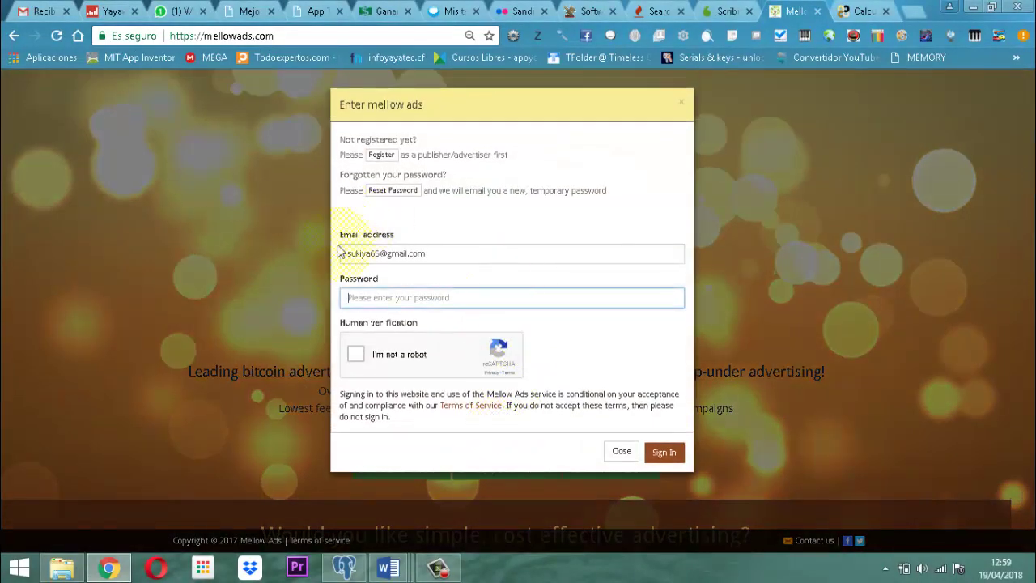
{"action": "left_click", "coordinate": [366, 301]}
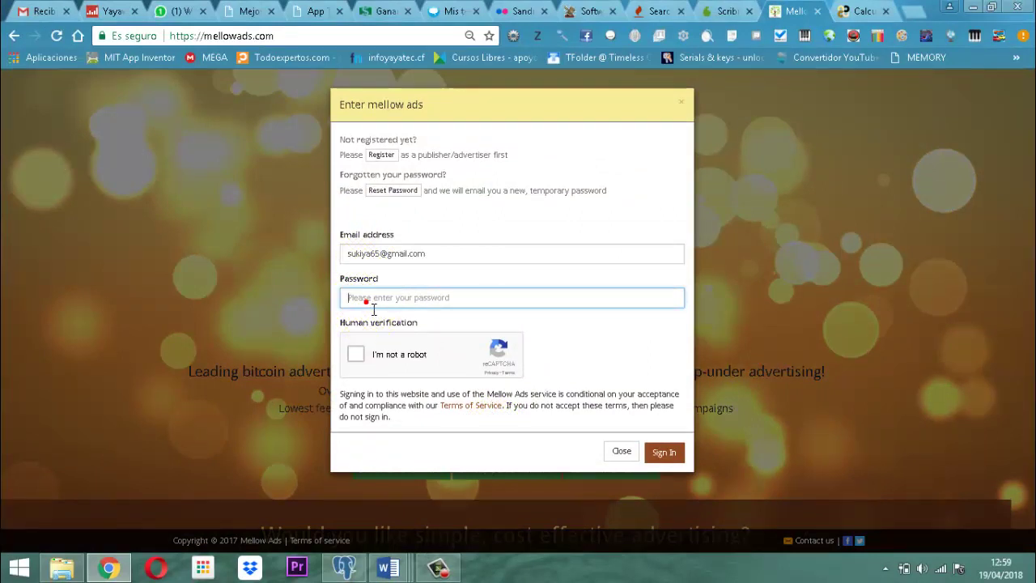
{"action": "type", "text": "••••••••"}
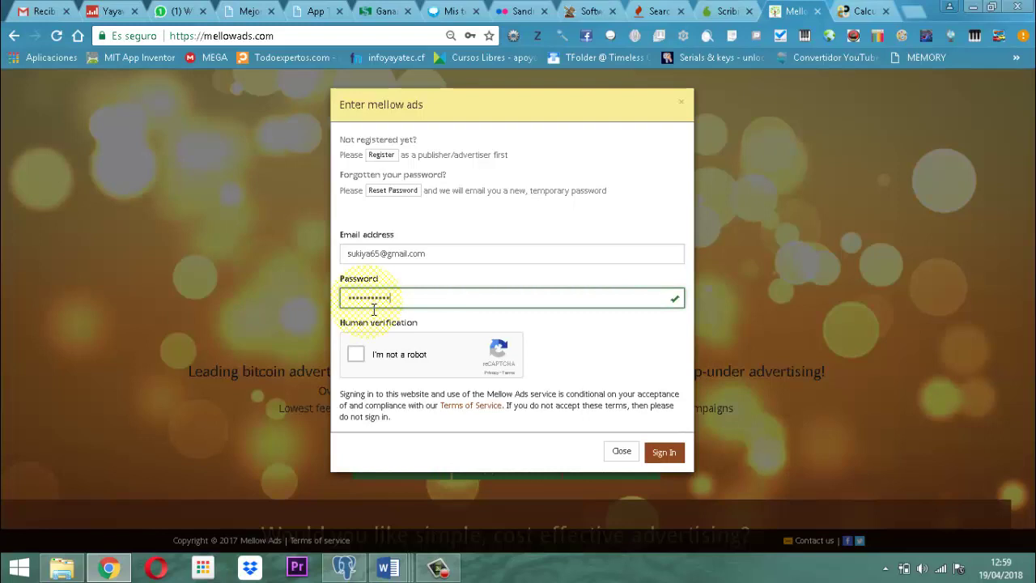
{"action": "left_click", "coordinate": [357, 355]}
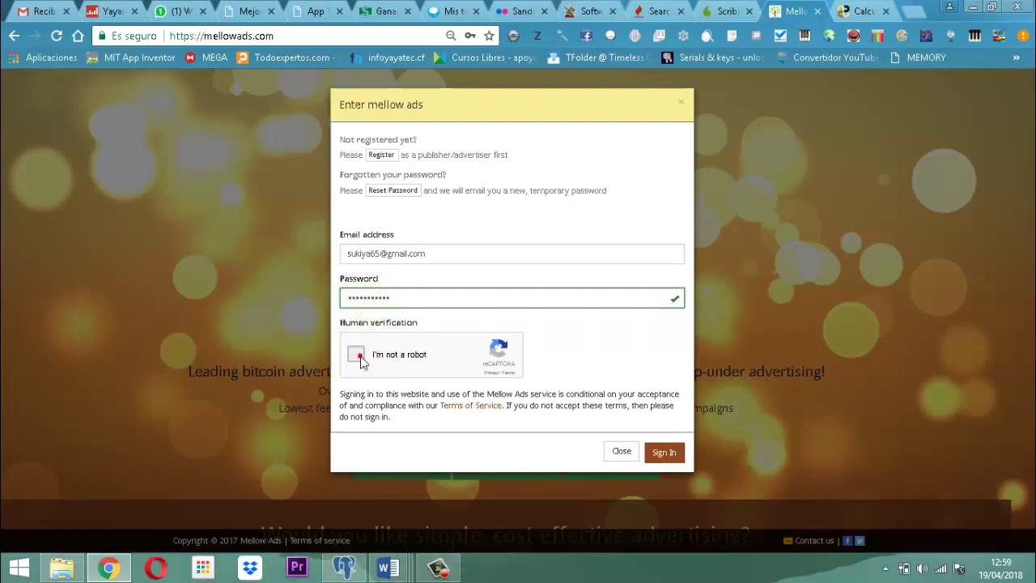
{"action": "left_click", "coordinate": [669, 452]}
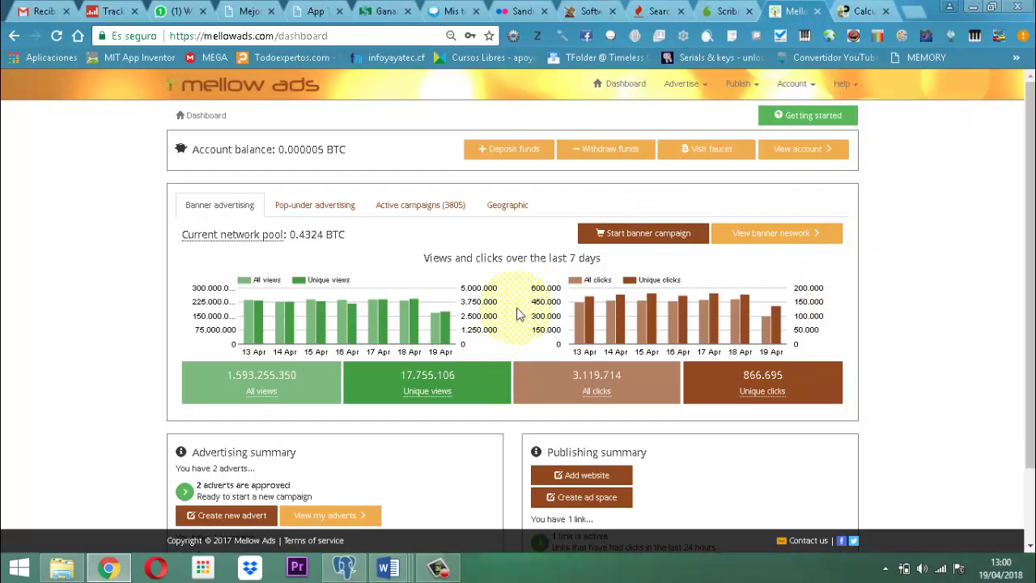
View the details of the INFOYAYATEC banner campaign and examine its performance summary, daily charts and country breakdowns.
{"action": "scroll", "coordinate": [835, 362], "scroll_direction": "down", "scroll_amount": 2}
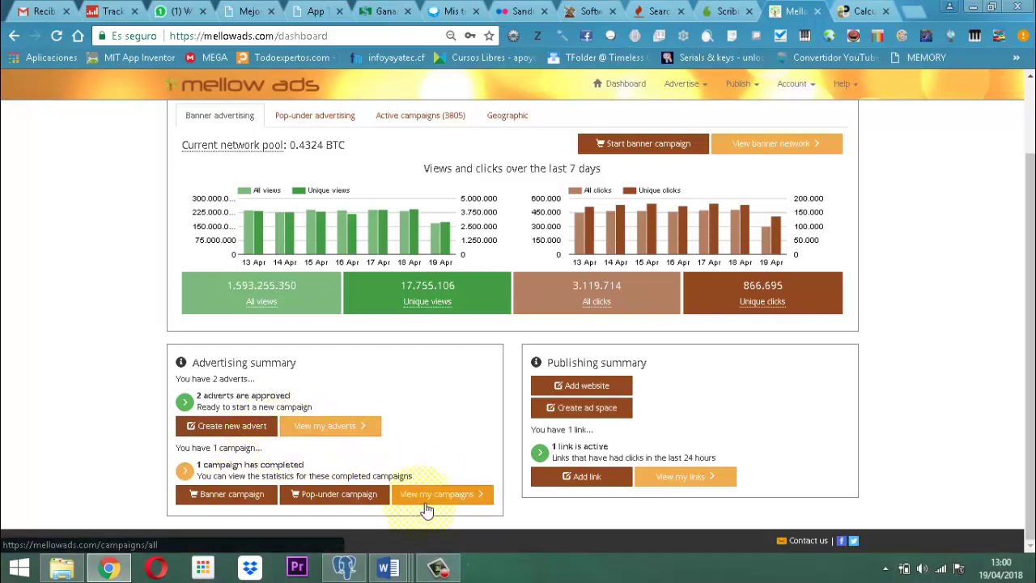
{"action": "left_click", "coordinate": [477, 497]}
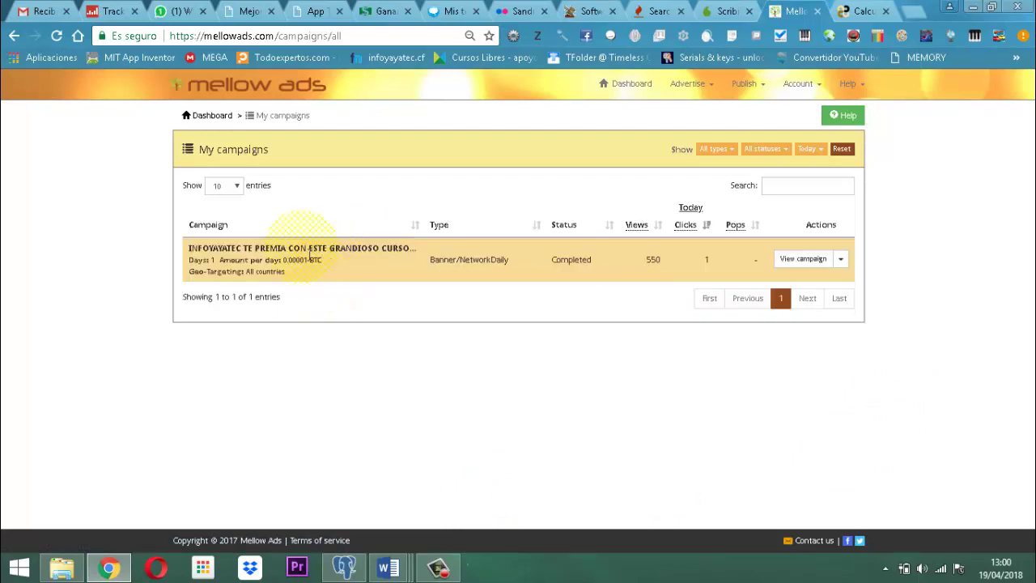
{"action": "left_click", "coordinate": [818, 259]}
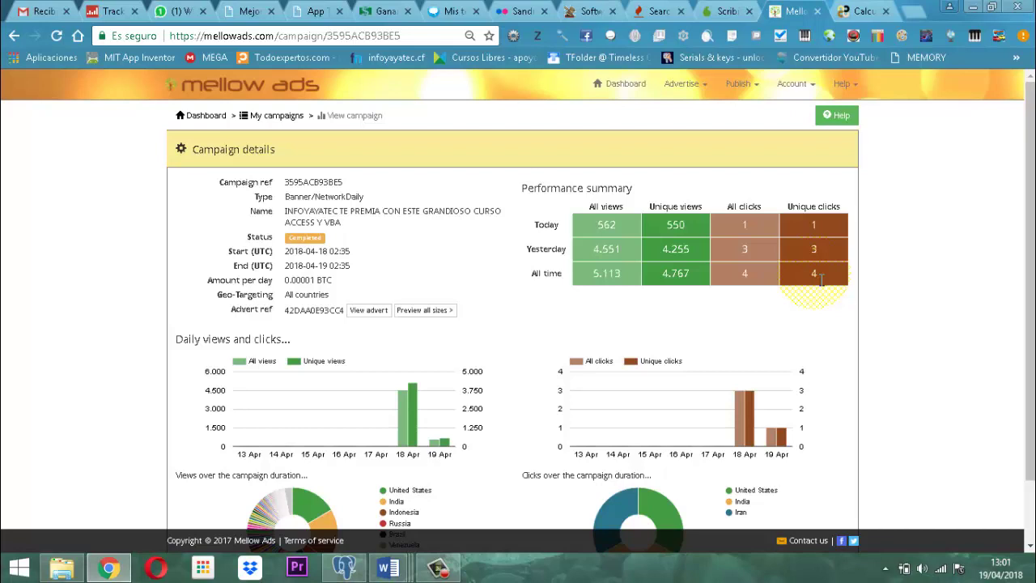
{"action": "scroll", "coordinate": [850, 431], "scroll_direction": "down", "scroll_amount": 2}
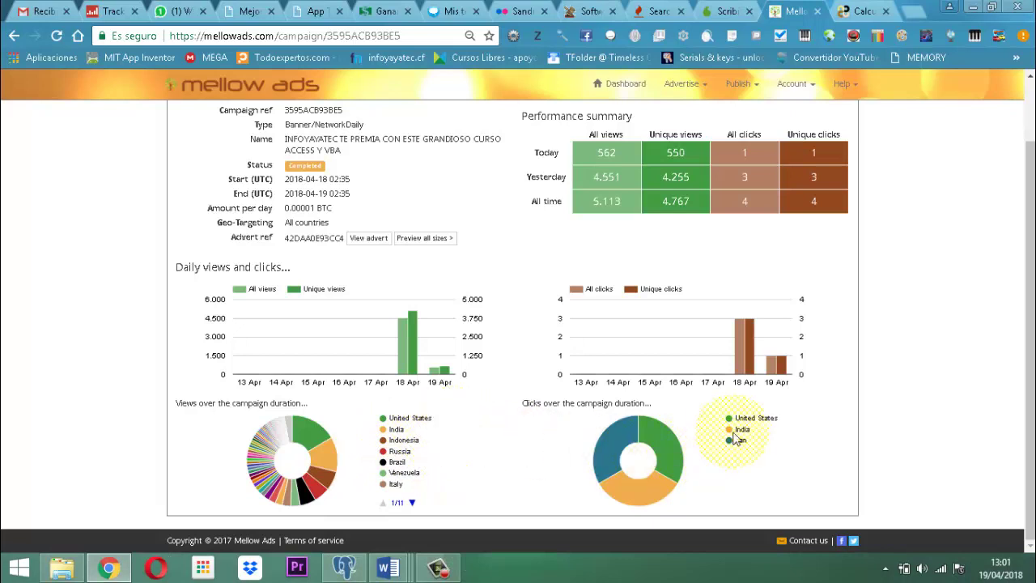
{"action": "mouse_move", "coordinate": [648, 492]}
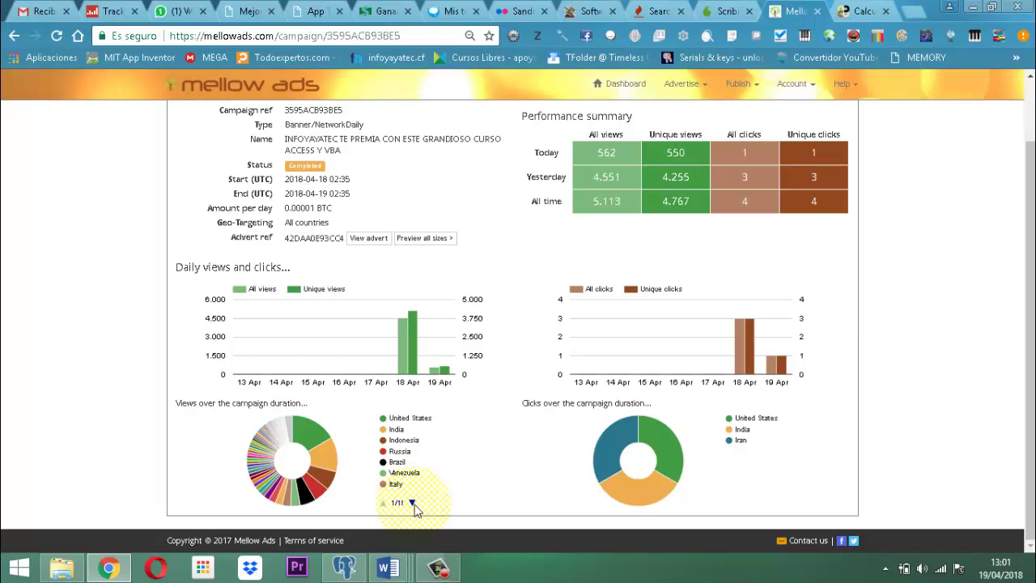
{"action": "scroll", "coordinate": [413, 506], "scroll_direction": "up", "scroll_amount": 2}
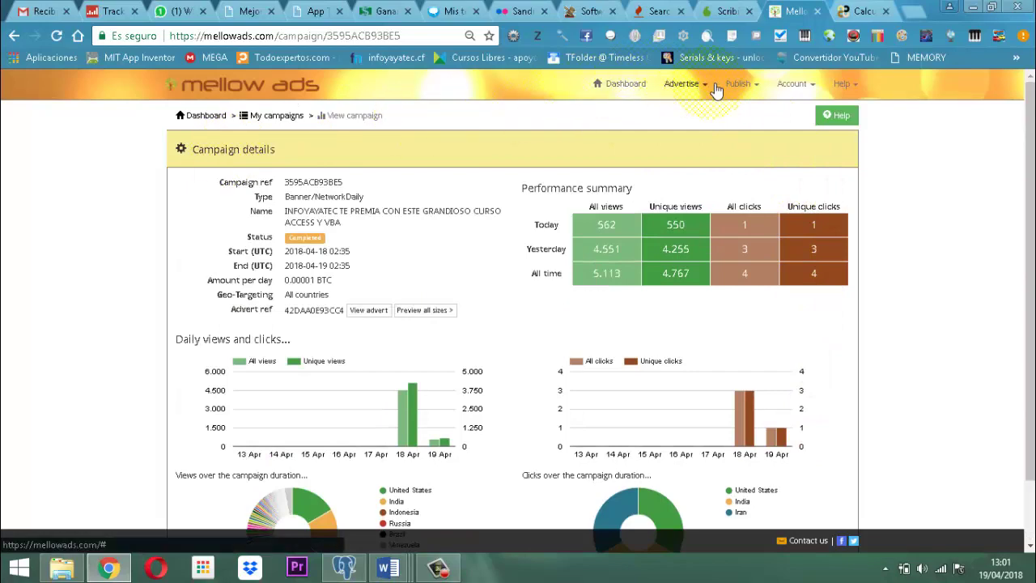
Return to the dashboard and review the account balance, banner network statistics, and advertising and publishing summaries.
{"action": "left_click", "coordinate": [621, 88]}
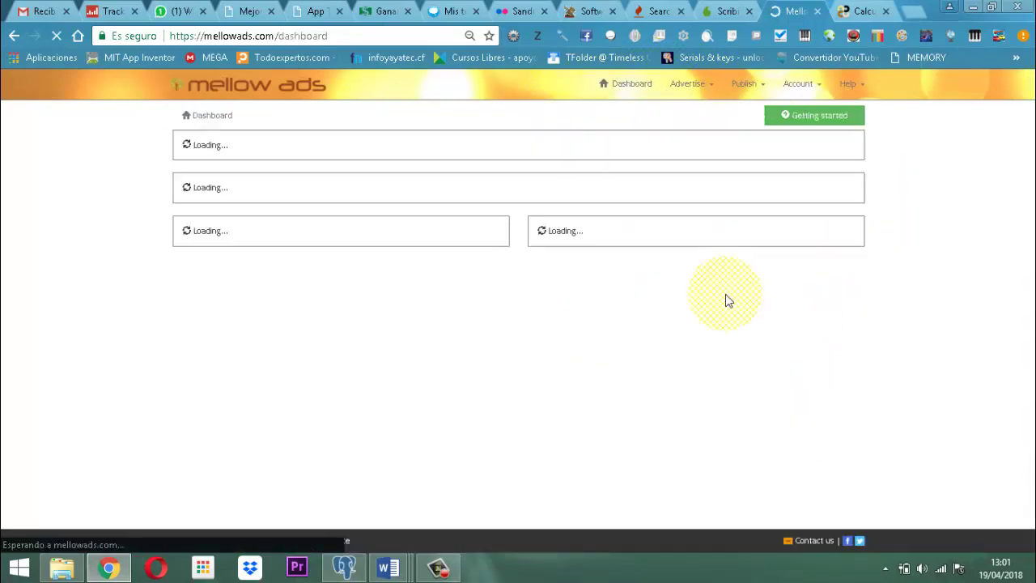
{"action": "scroll", "coordinate": [259, 369], "scroll_direction": "down", "scroll_amount": 2}
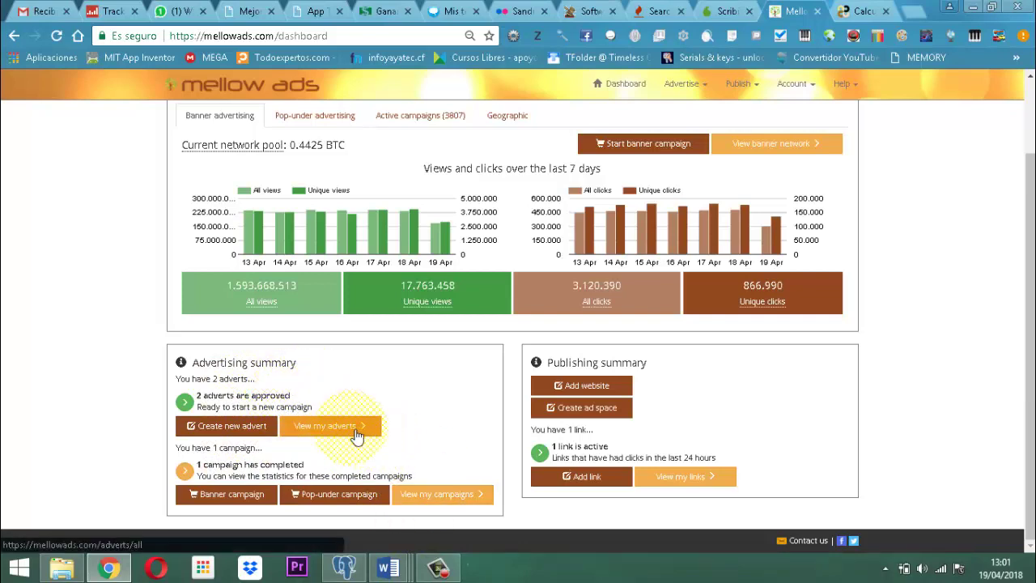
{"action": "scroll", "coordinate": [410, 377], "scroll_direction": "up", "scroll_amount": 2}
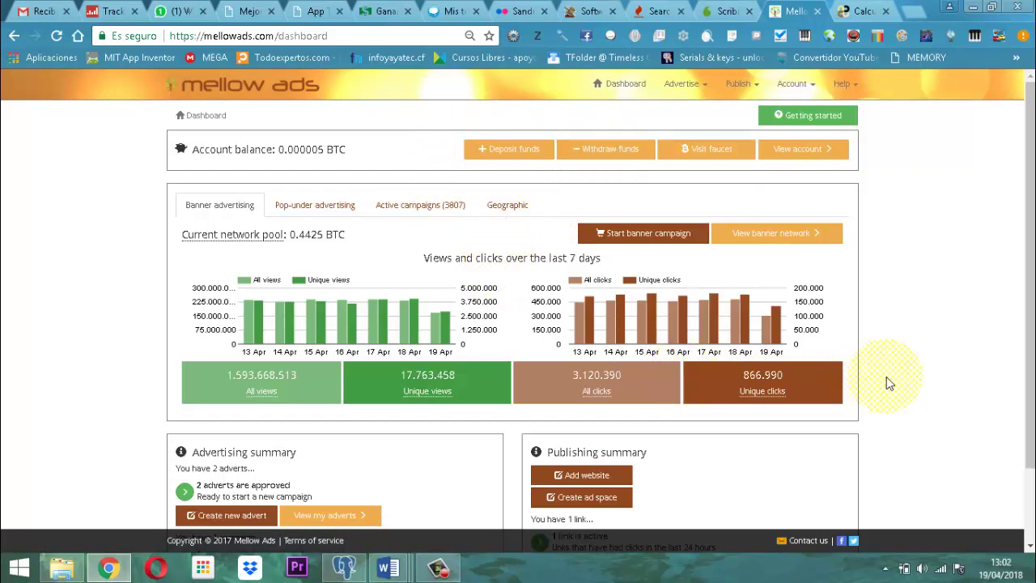
{"action": "scroll", "coordinate": [495, 387], "scroll_direction": "down", "scroll_amount": 2}
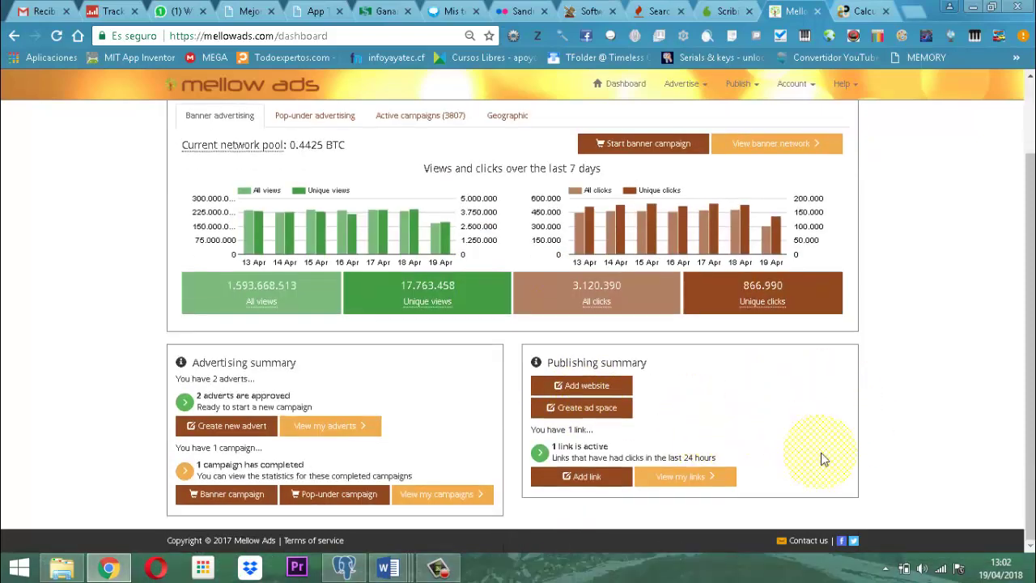
{"action": "scroll", "coordinate": [823, 458], "scroll_direction": "up", "scroll_amount": 2}
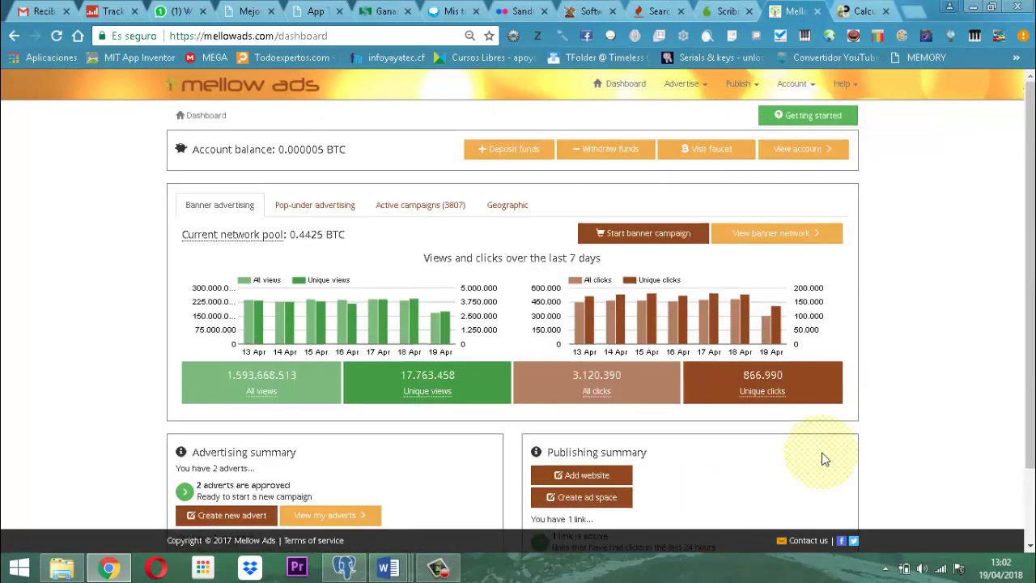
Open the form for creating a new advert, review its title, text, URL and category fields, and close it.
{"action": "left_click", "coordinate": [703, 85]}
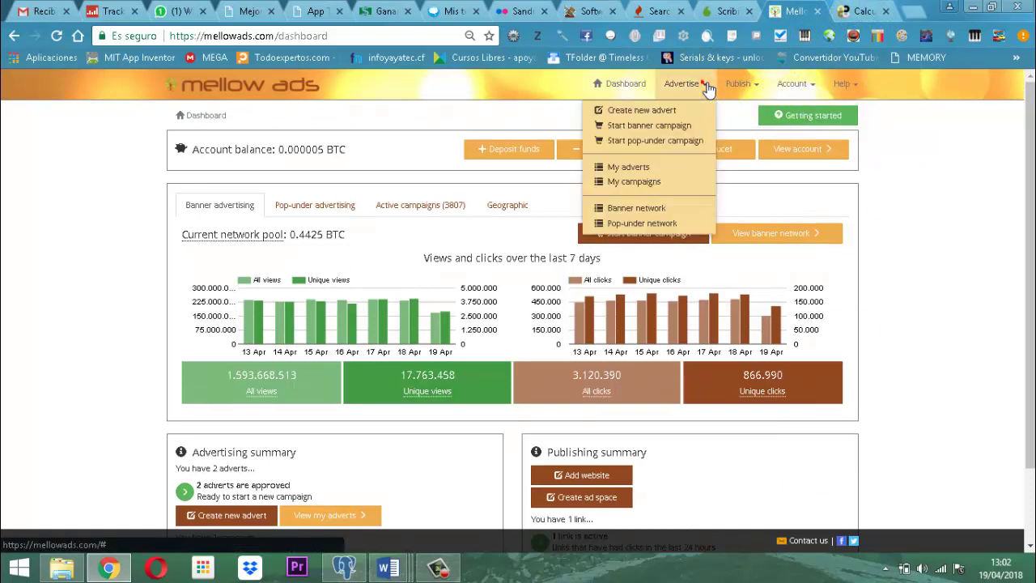
{"action": "left_click", "coordinate": [661, 111]}
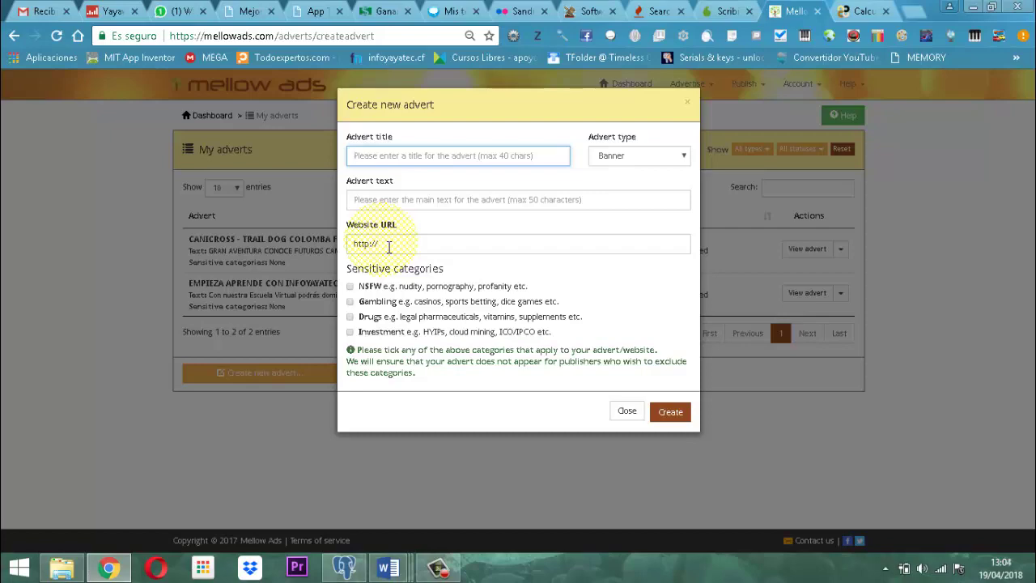
{"action": "left_click", "coordinate": [628, 414]}
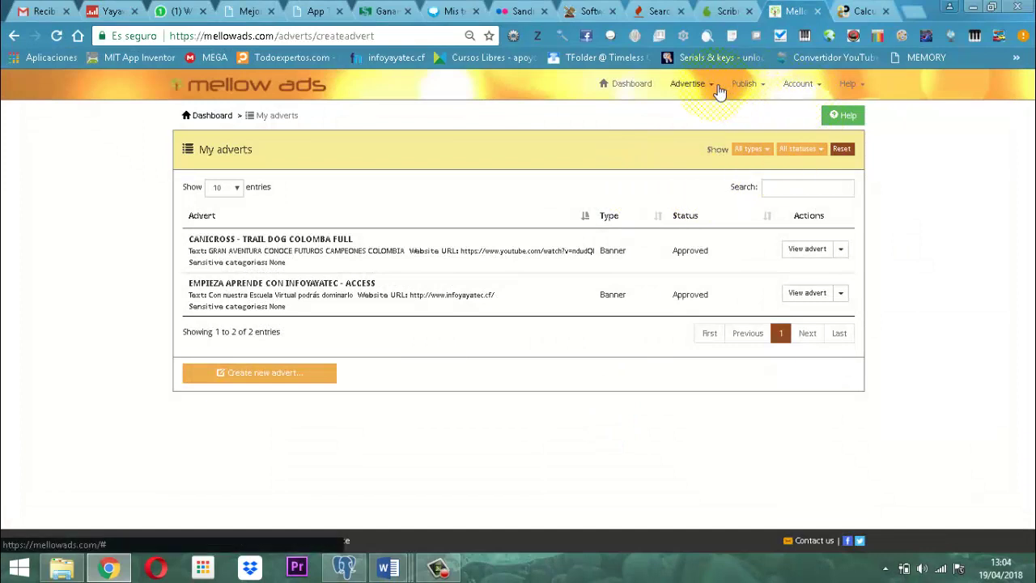
Open the general details of the CANICROSS - TRAIL DOG COLOMBA FULL advert from My adverts, review them, and close without updating.
{"action": "left_click", "coordinate": [718, 89]}
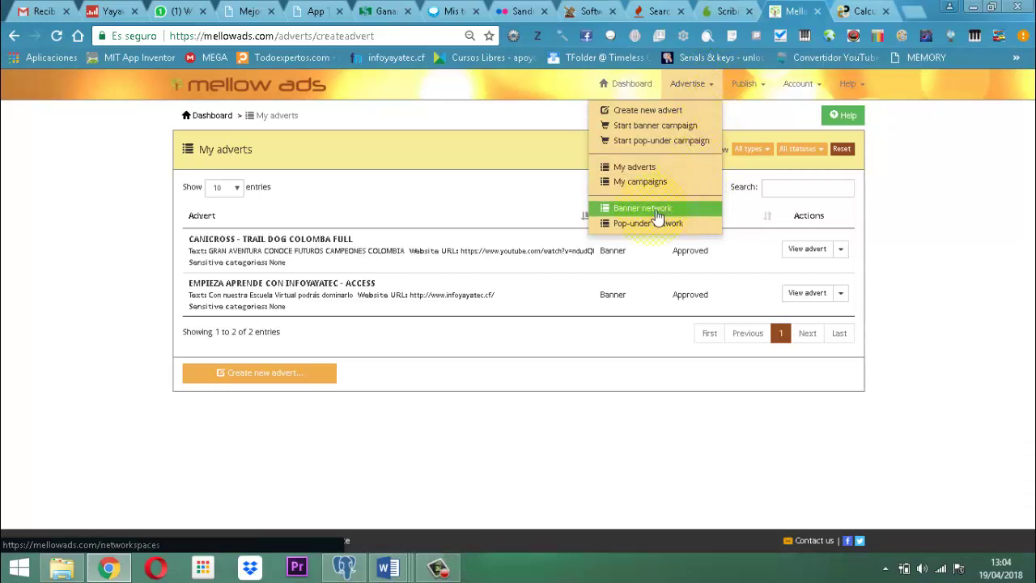
{"action": "left_click", "coordinate": [645, 167]}
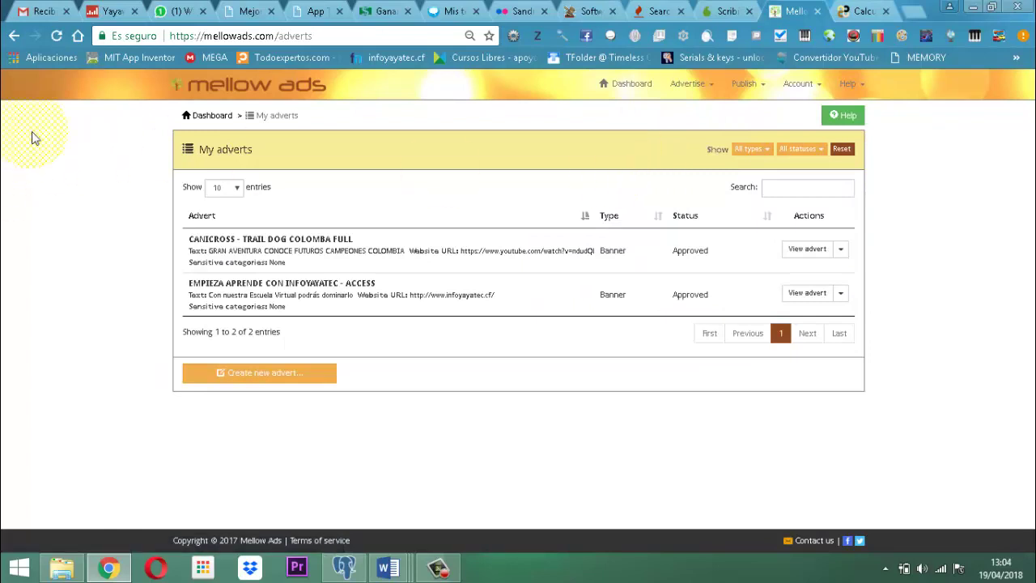
{"action": "left_click", "coordinate": [843, 251]}
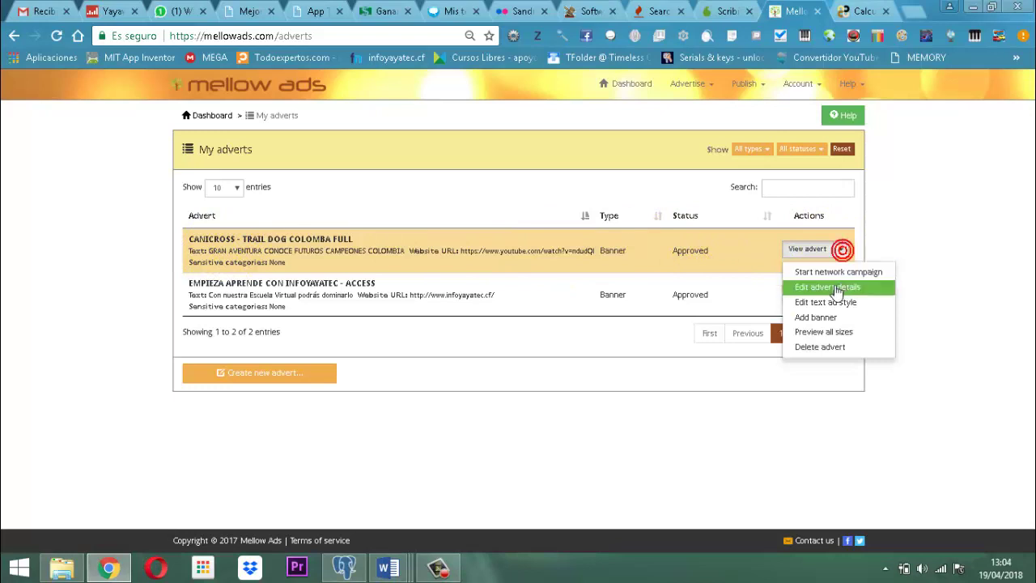
{"action": "left_click", "coordinate": [863, 293]}
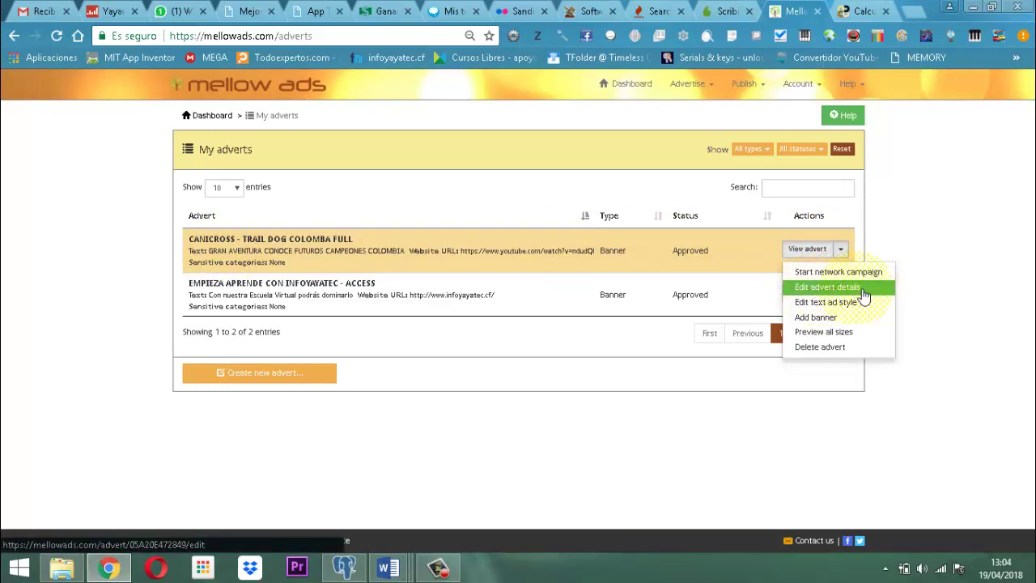
{"action": "left_click", "coordinate": [863, 293]}
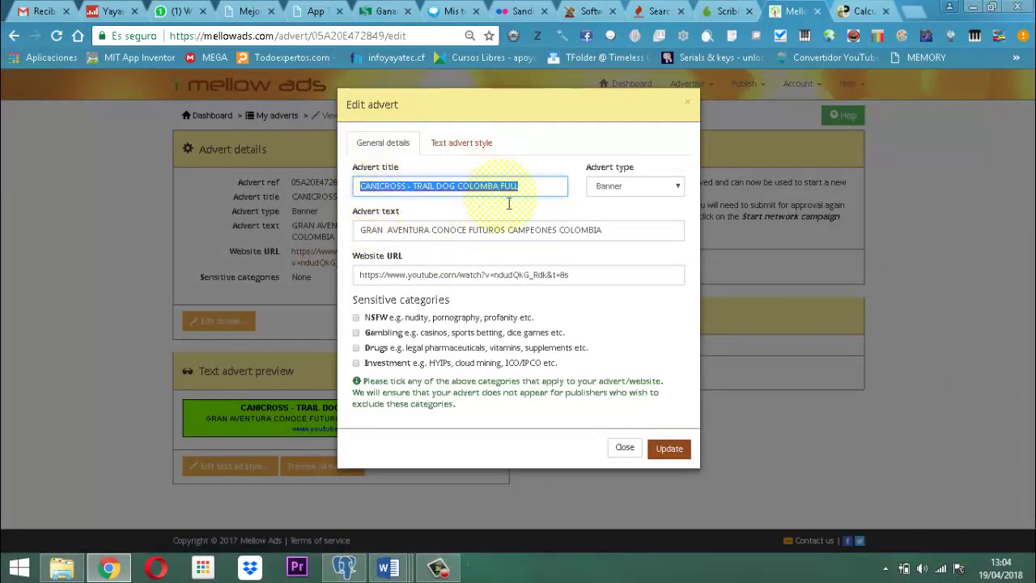
{"action": "left_click", "coordinate": [544, 188]}
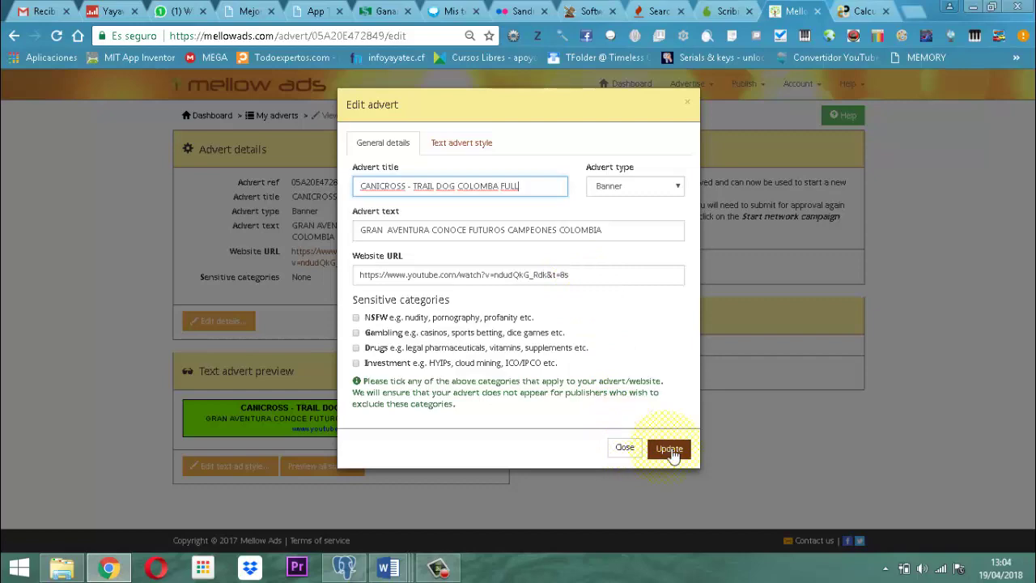
{"action": "left_click", "coordinate": [622, 452]}
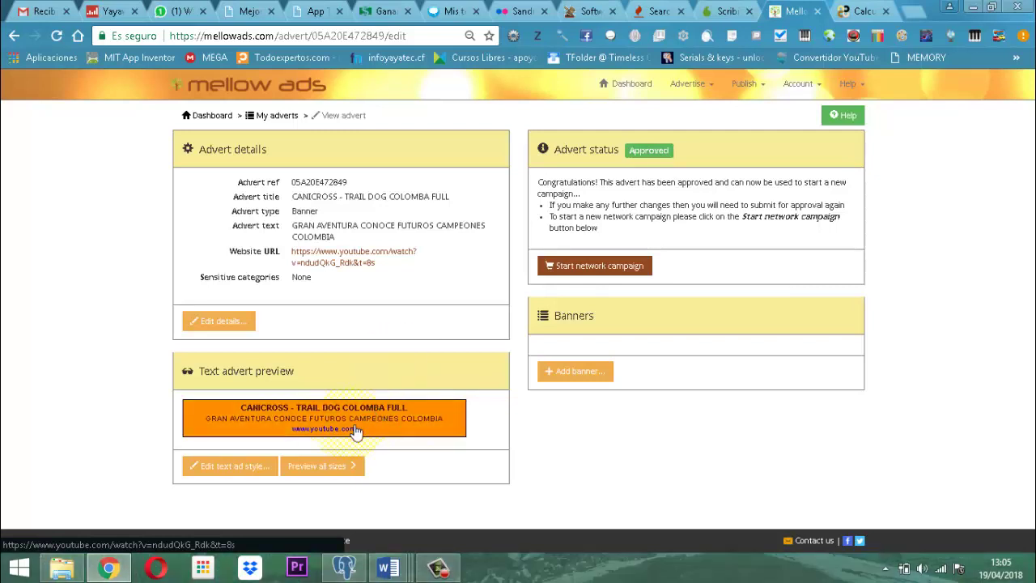
Review the CANICROSS advert's text style colours, consult the HTML color names reference, and close the style settings without updating.
{"action": "left_click", "coordinate": [234, 469]}
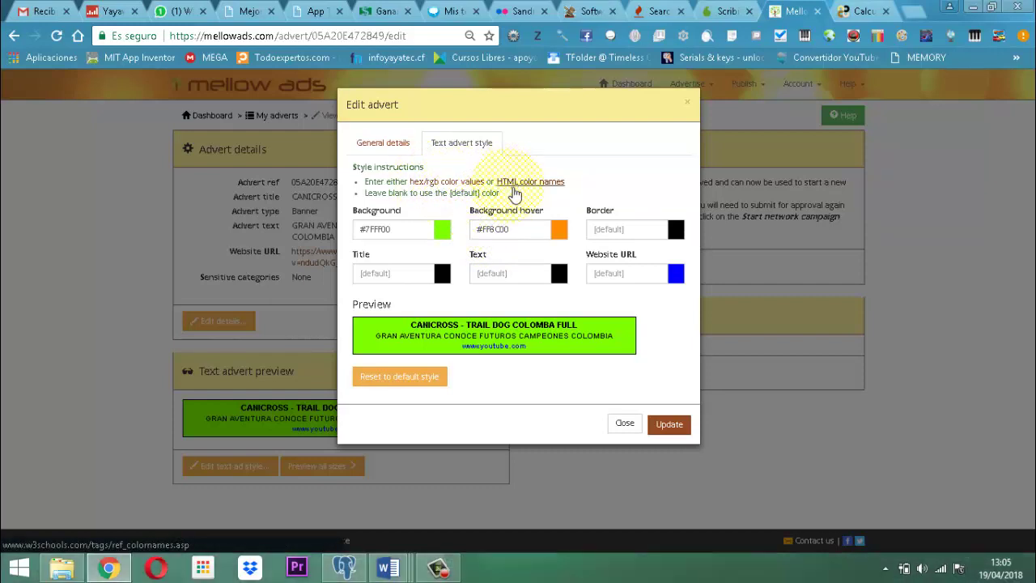
{"action": "left_click", "coordinate": [541, 183]}
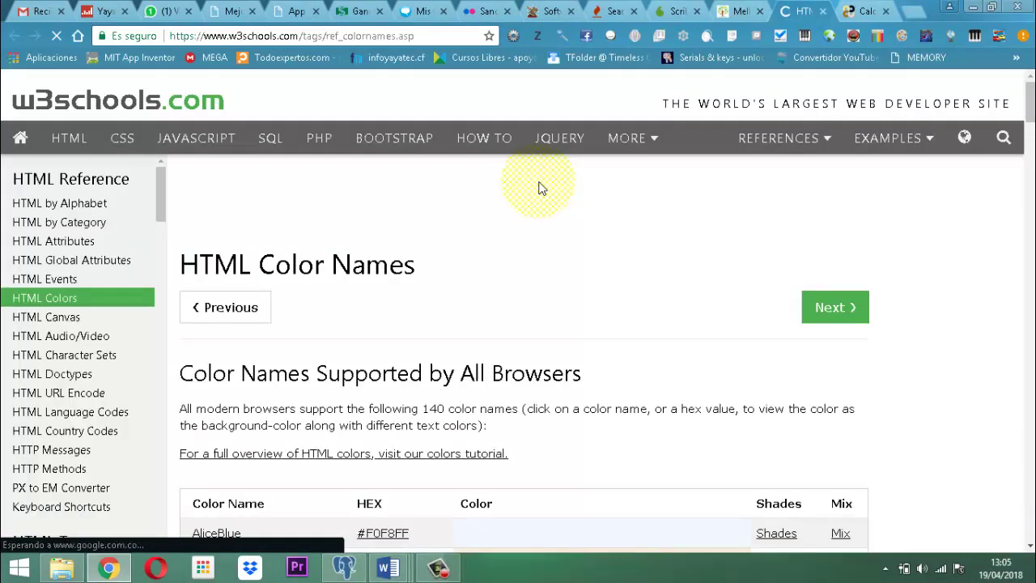
{"action": "scroll", "coordinate": [772, 289], "scroll_direction": "down", "scroll_amount": 7}
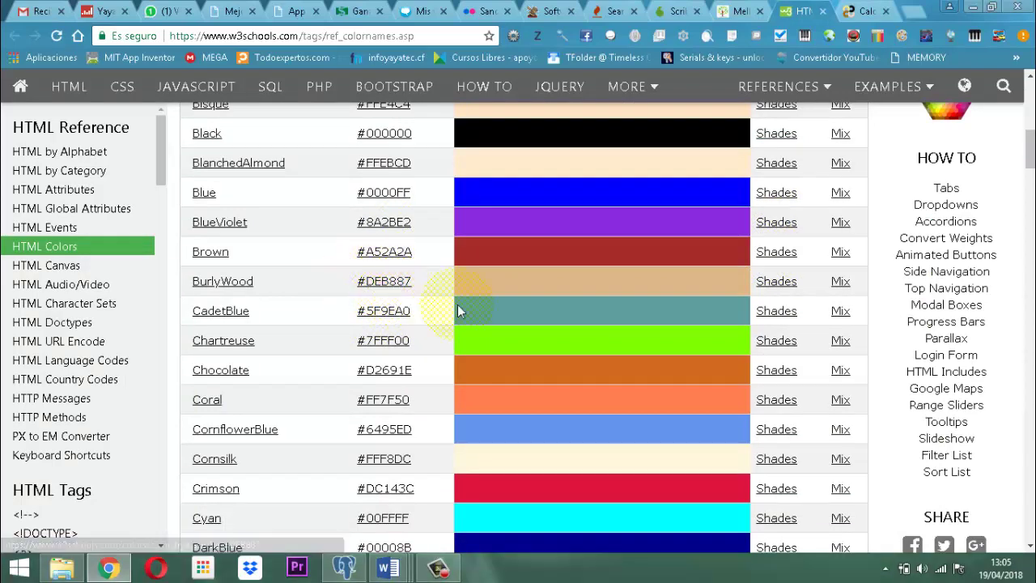
{"action": "left_click", "coordinate": [825, 11]}
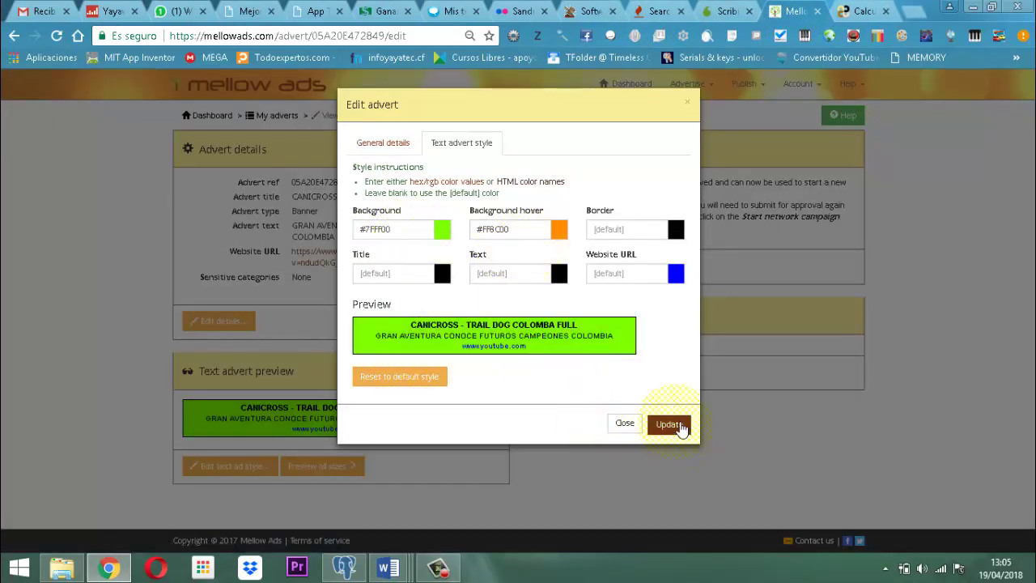
{"action": "left_click", "coordinate": [693, 101]}
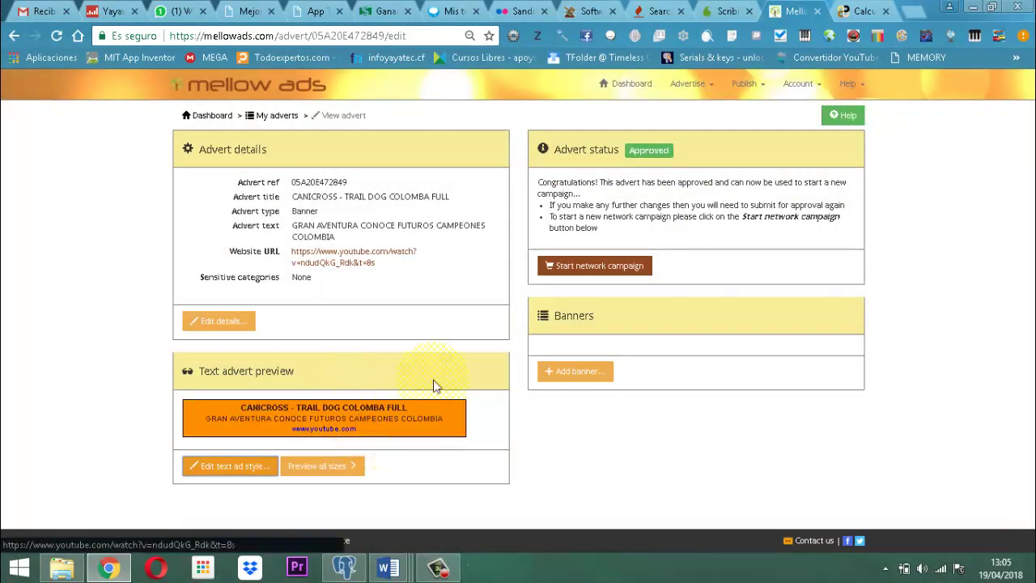
Preview the CANICROSS text advert in all banner sizes, from leaderboards to skyscrapers and rectangles, and close the preview.
{"action": "left_click", "coordinate": [340, 467]}
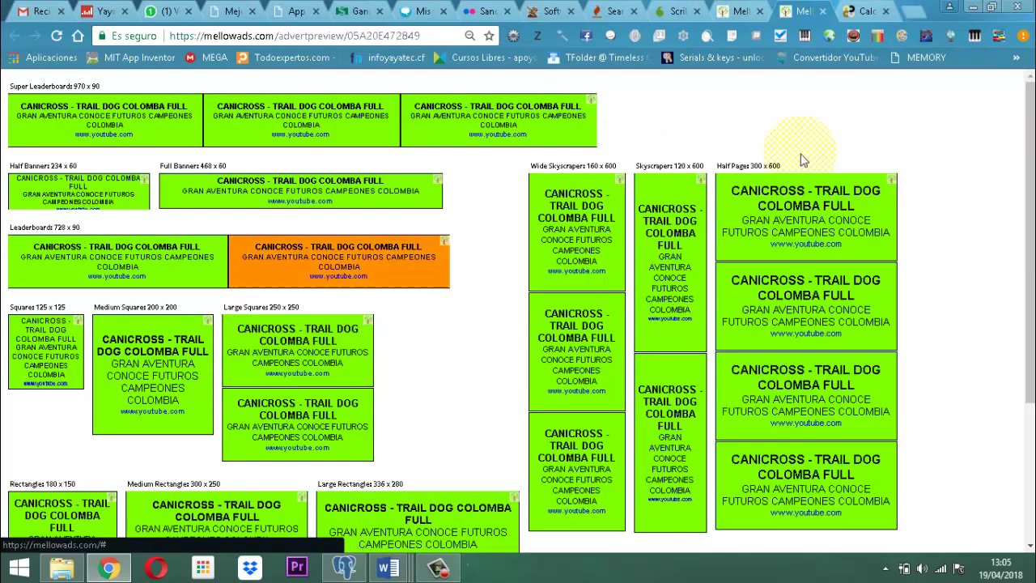
{"action": "left_click", "coordinate": [136, 168]}
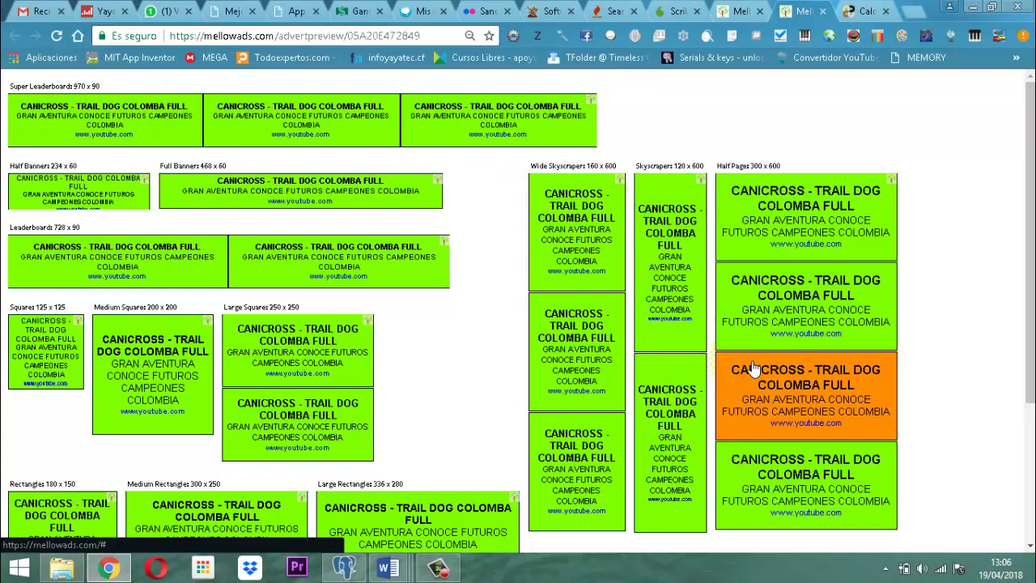
{"action": "left_click", "coordinate": [823, 11]}
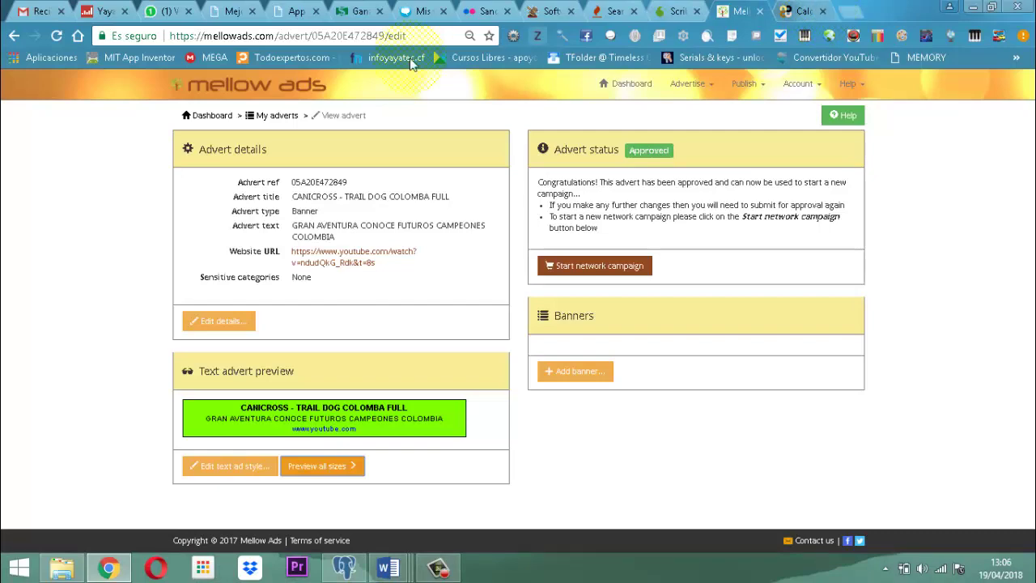
Open the form for adding a banner to the advert, view its image file selection, and close it without uploading.
{"action": "left_click", "coordinate": [566, 372]}
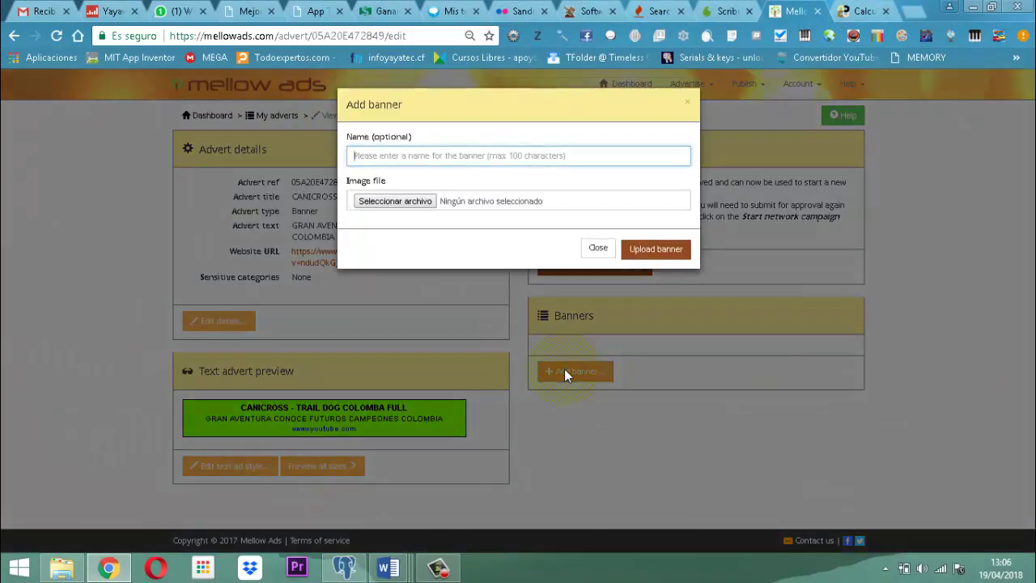
{"action": "left_click", "coordinate": [371, 204]}
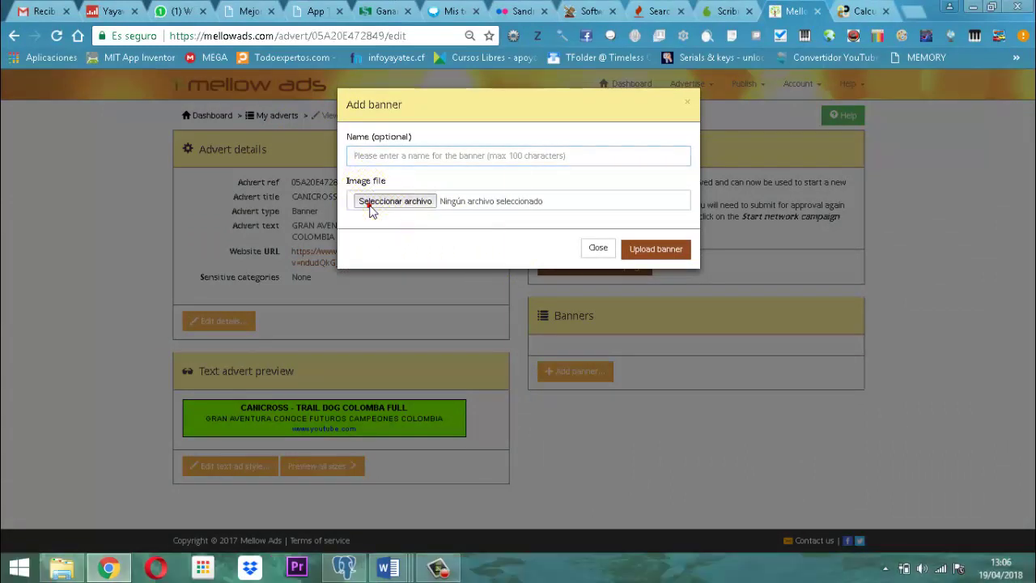
{"action": "left_click", "coordinate": [441, 344]}
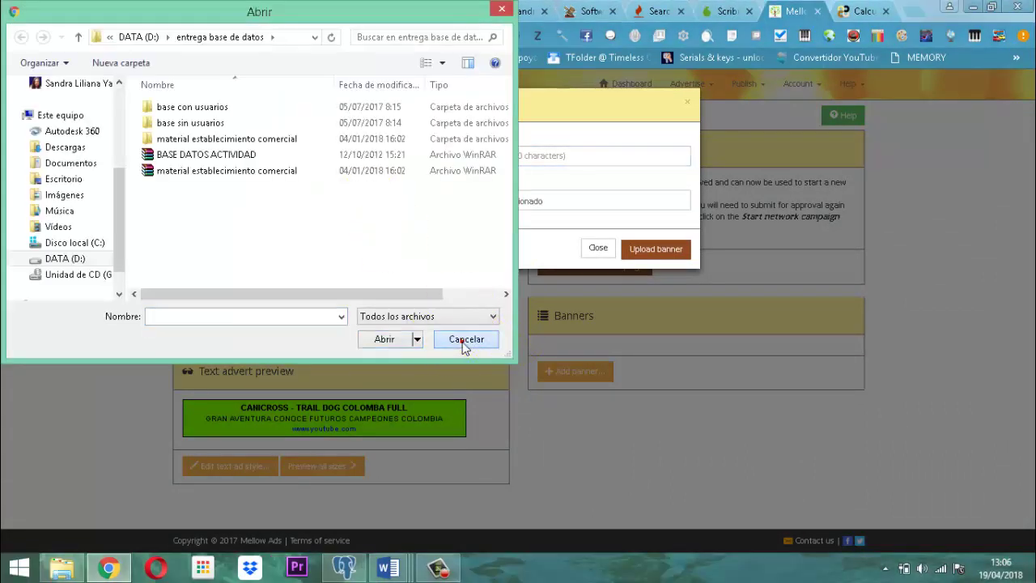
{"action": "left_click", "coordinate": [599, 249]}
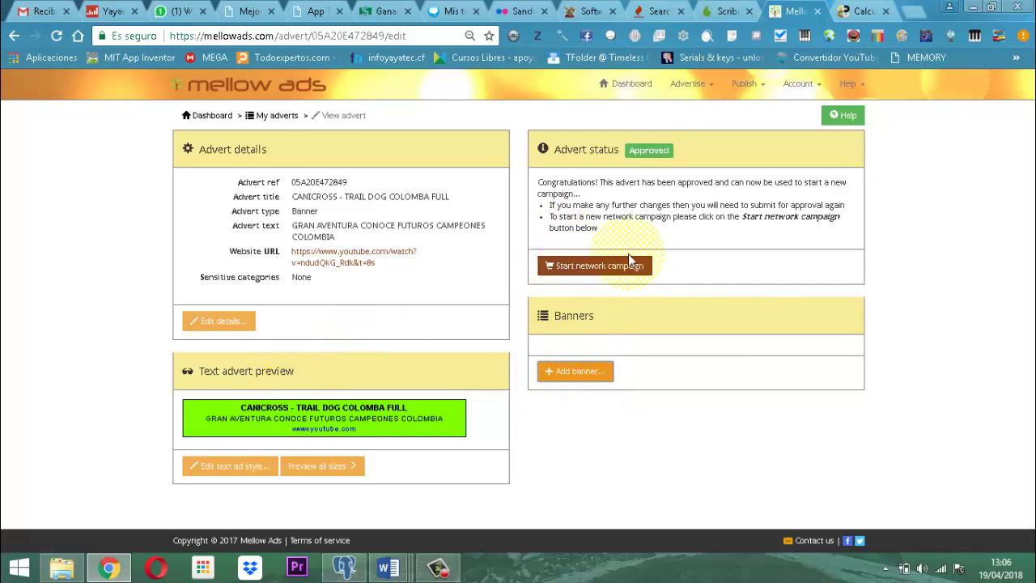
Review the network campaign types, check the daily campaign's cost for a duration of 1 day, and close without starting it.
{"action": "left_click", "coordinate": [590, 267]}
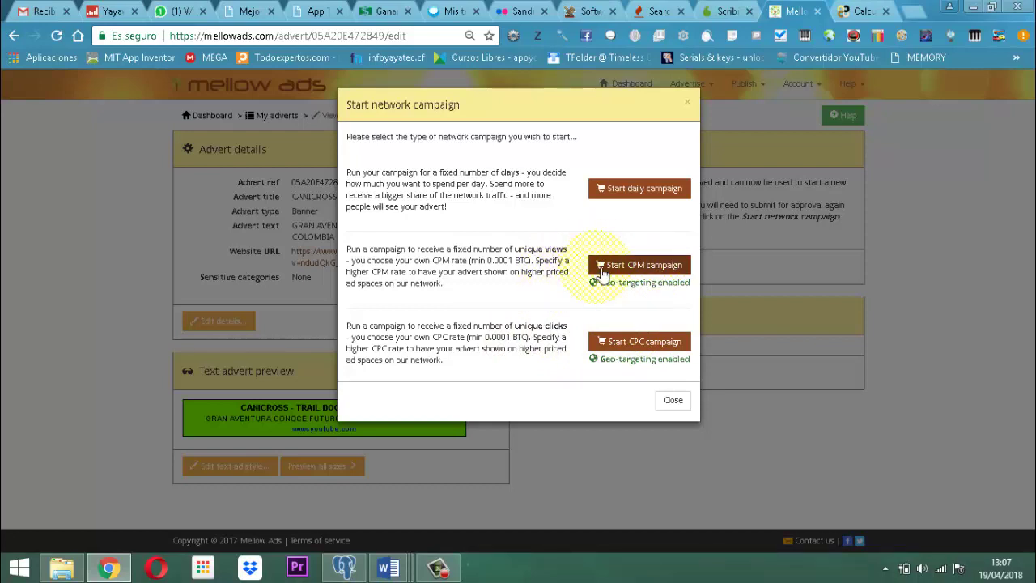
{"action": "left_click", "coordinate": [642, 192]}
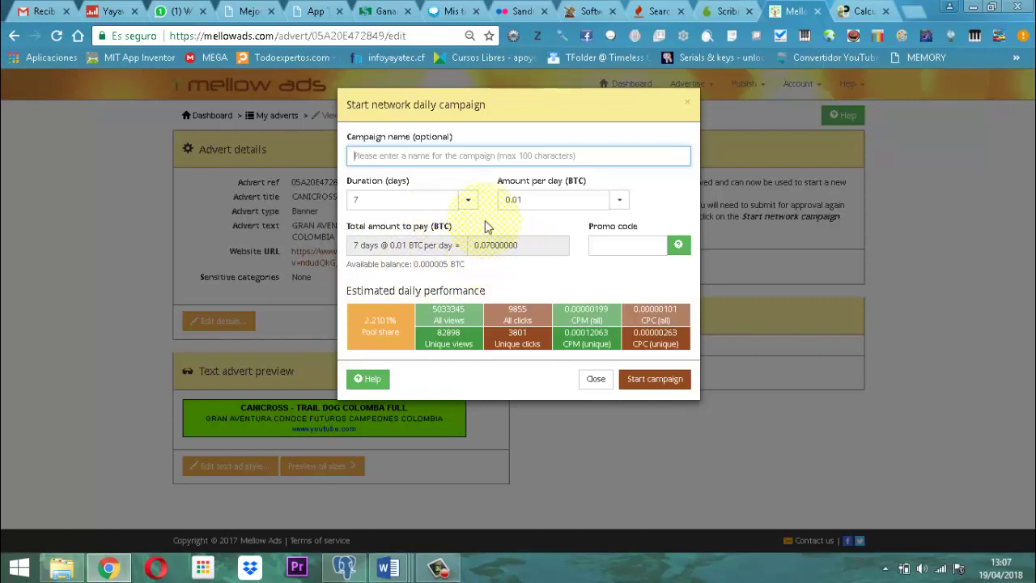
{"action": "left_click", "coordinate": [468, 200]}
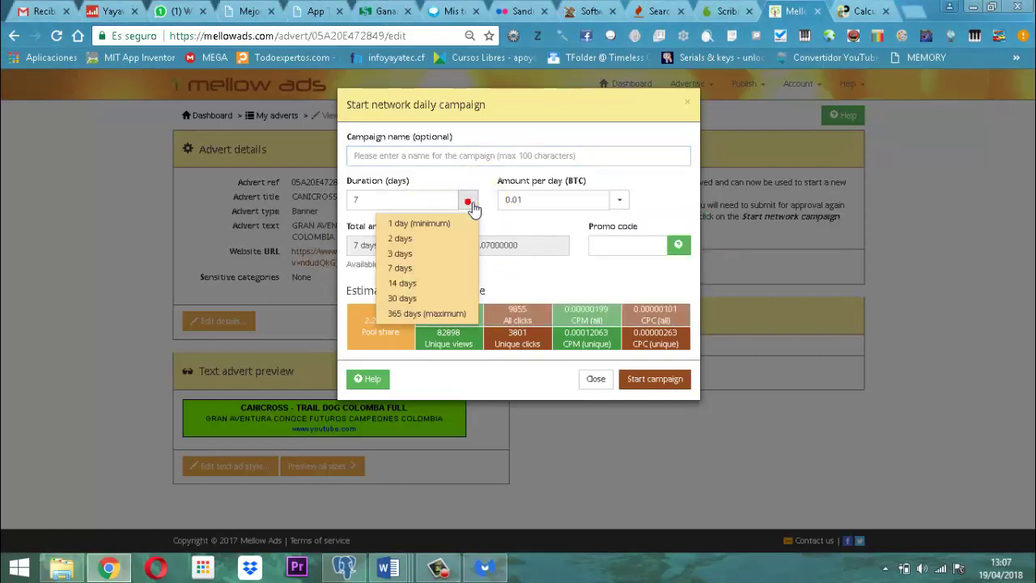
{"action": "left_click", "coordinate": [422, 226]}
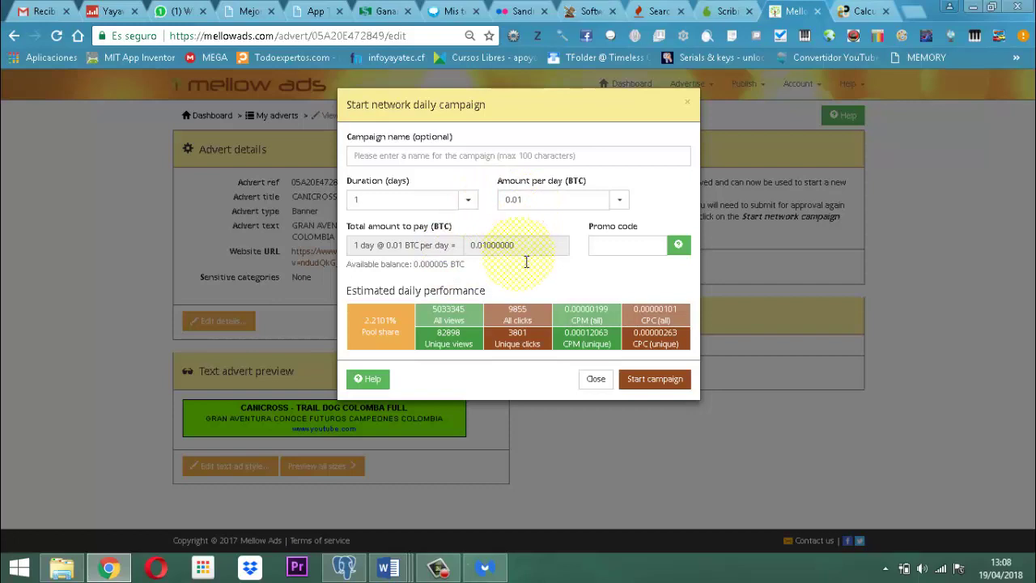
{"action": "left_click", "coordinate": [598, 381]}
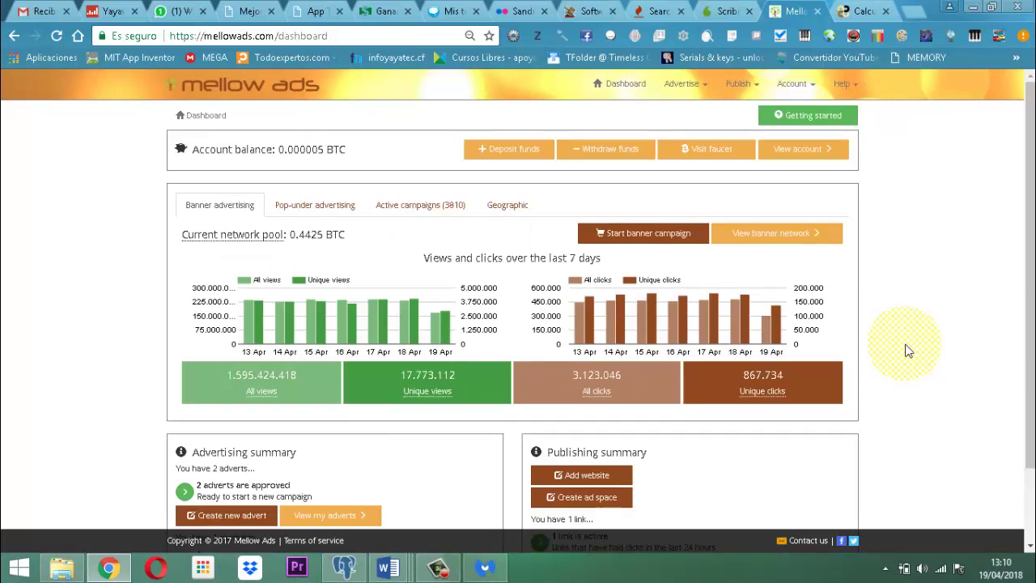
Look over the dashboard, minimize the browser to the desktop, and postpone installing the new Malwarebytes Anti-Malware version.
{"action": "scroll", "coordinate": [852, 254], "scroll_direction": "down", "scroll_amount": 1}
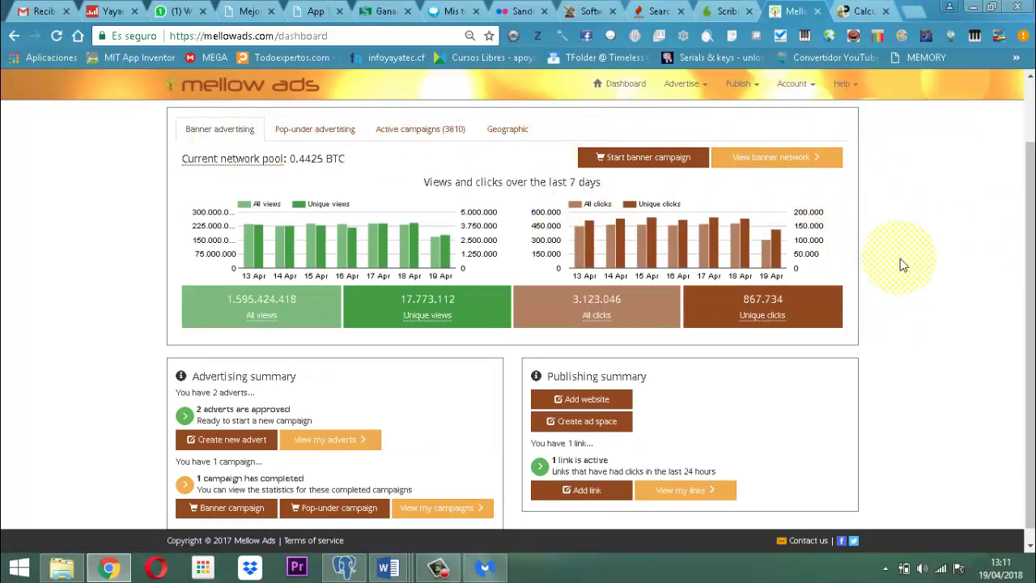
{"action": "scroll", "coordinate": [904, 265], "scroll_direction": "up", "scroll_amount": 1}
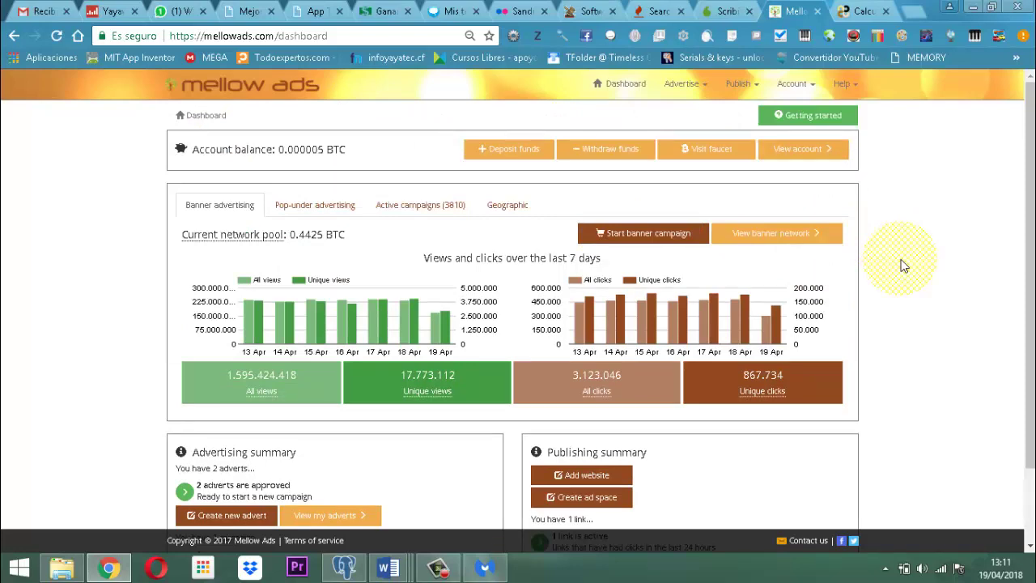
{"action": "left_click", "coordinate": [974, 8]}
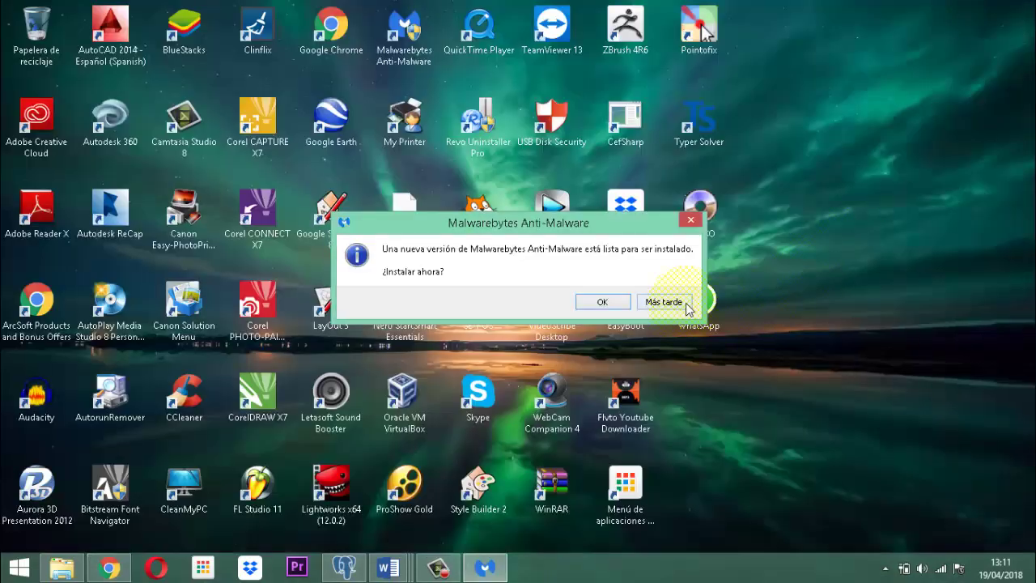
{"action": "left_click", "coordinate": [654, 302]}
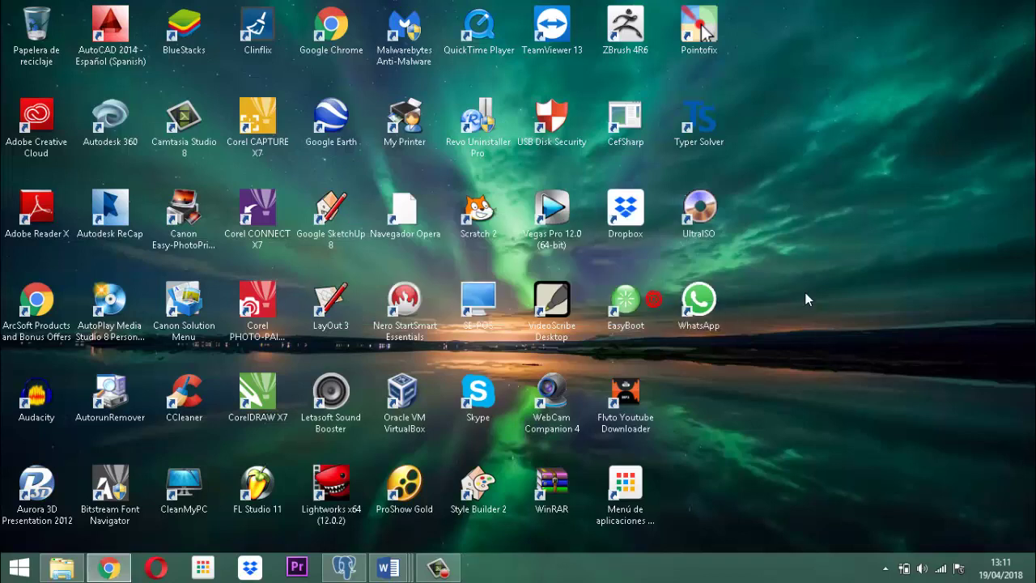